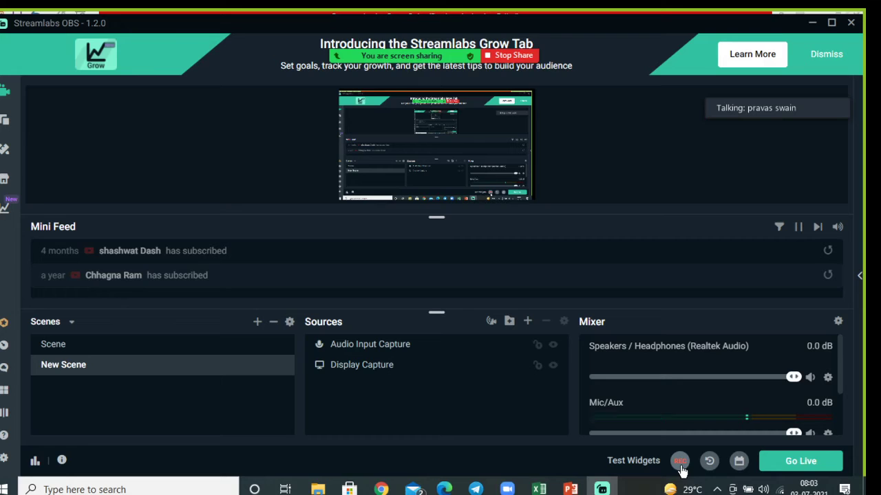
Start screen recording in Streamlabs OBS and minimize it to reveal the Excel 2013 welcome slide
click(680, 468)
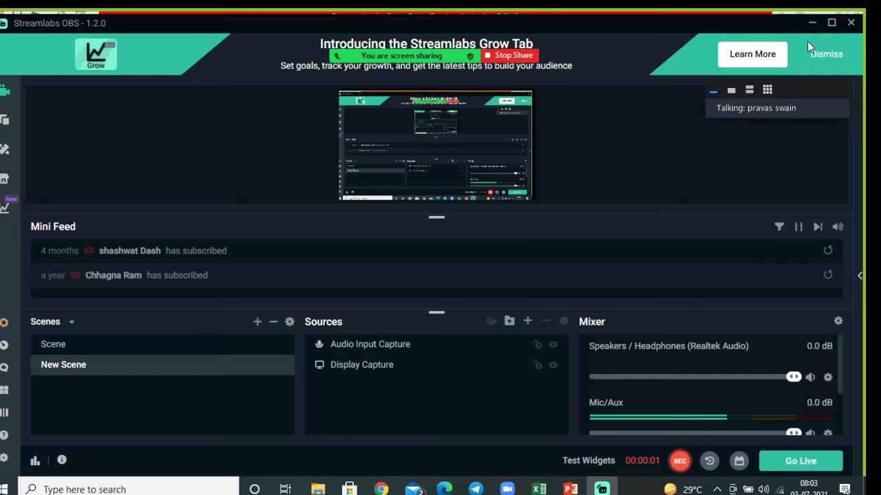
click(812, 22)
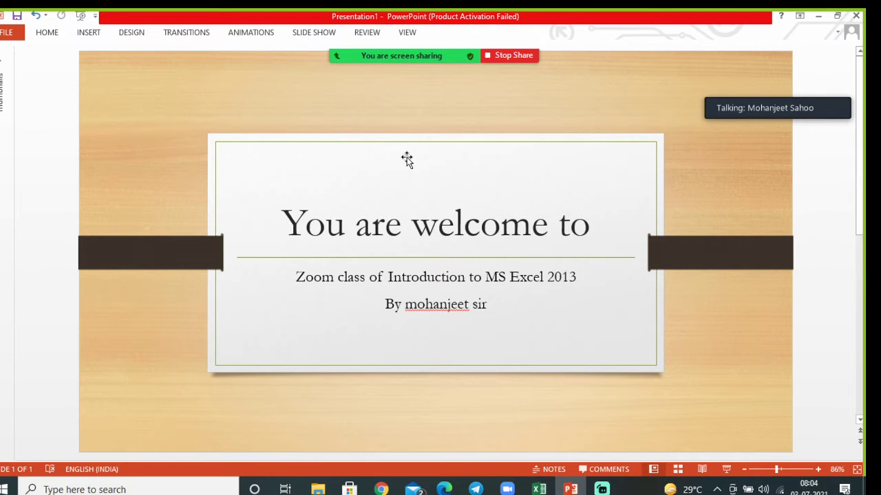
mouse_move(352, 33)
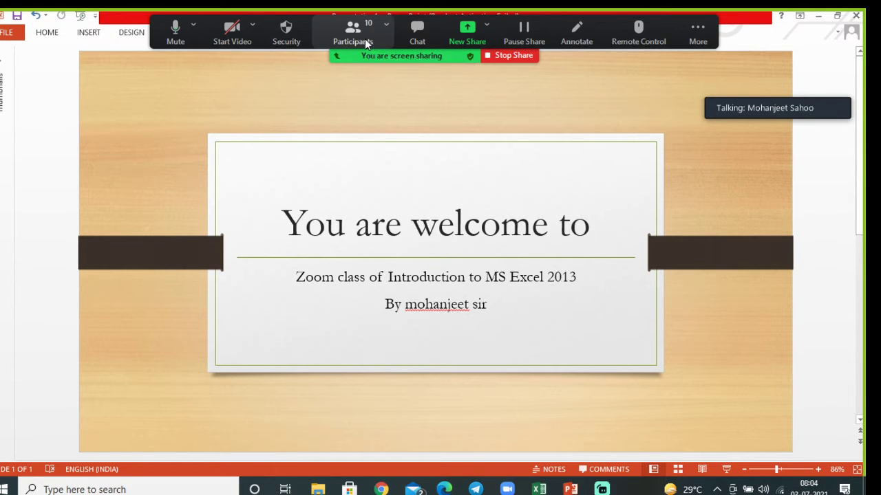
Show Zoom's Participants list of all 10 attendees, maximized to full screen
click(365, 42)
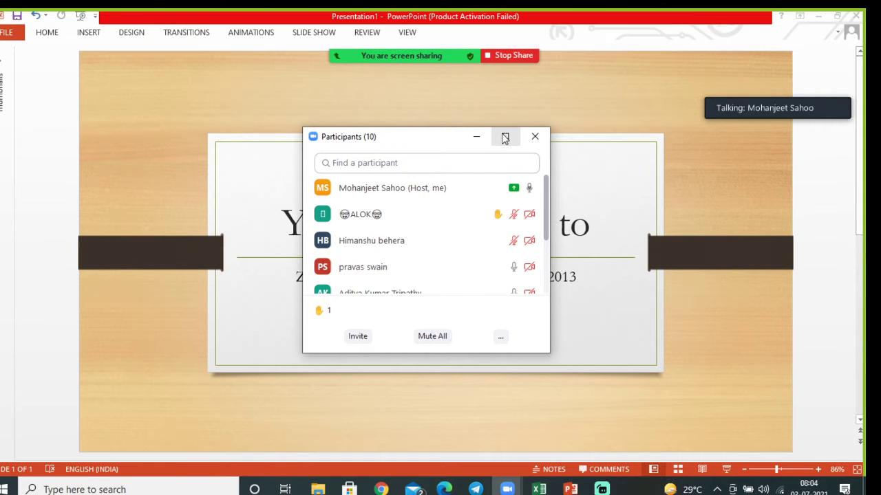
click(505, 138)
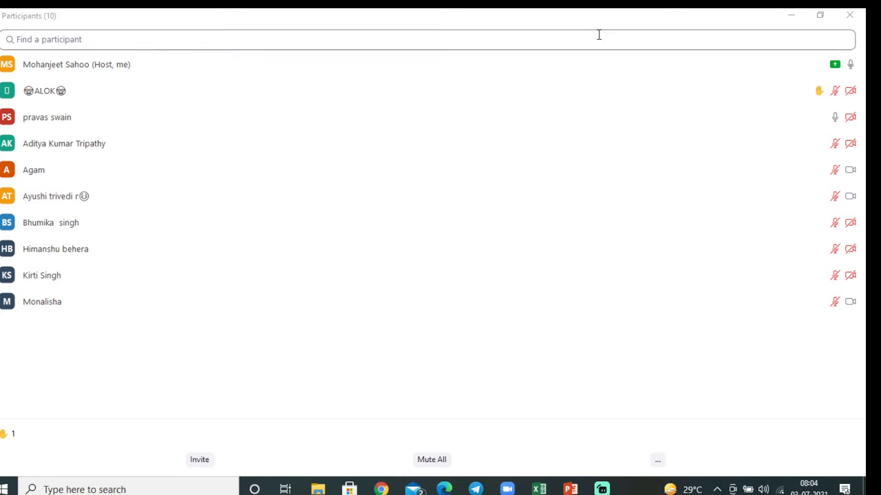
Minimize the Participants window to return to the shared welcome slide
click(790, 17)
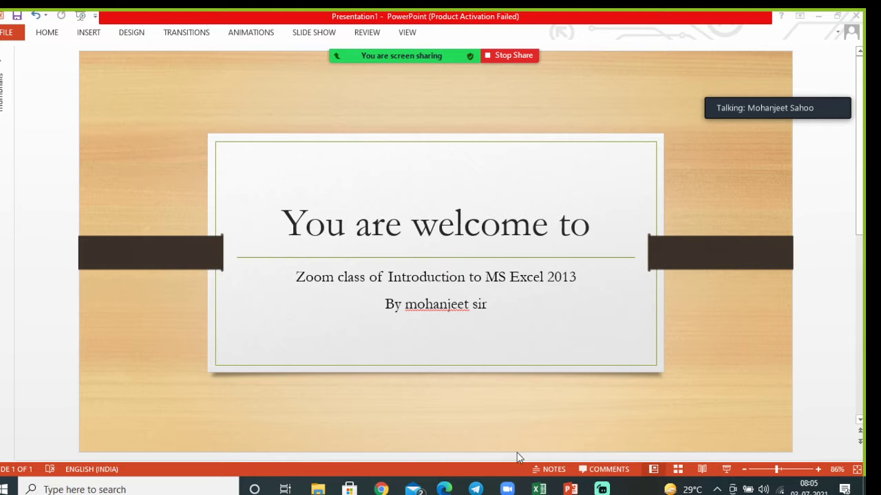
Switch to the 'report of study' Excel workbook and add a blank Sheet2
click(537, 489)
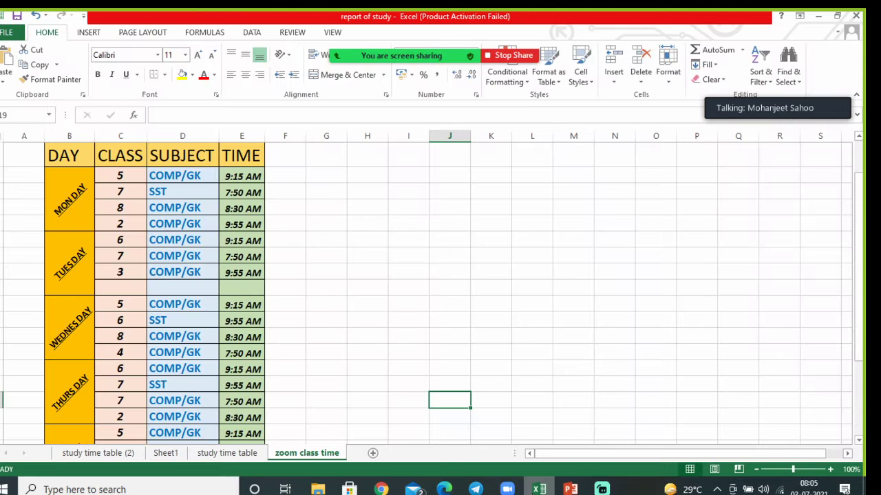
click(373, 453)
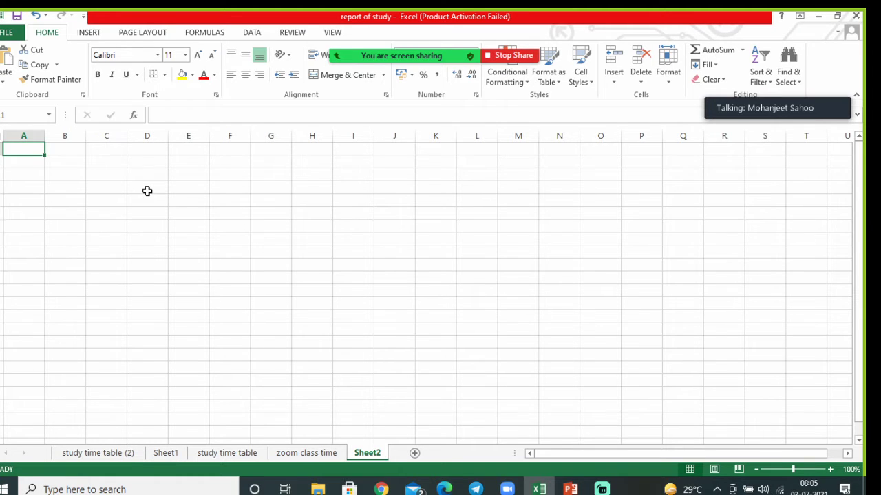
Select columns A and B, then rows 1 and 2, to demonstrate header selection
click(32, 135)
click(65, 136)
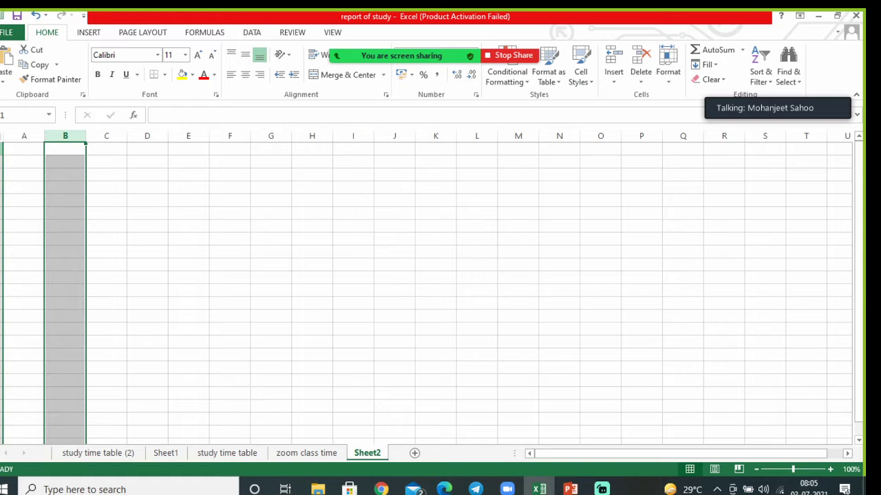
click(1, 148)
click(1, 161)
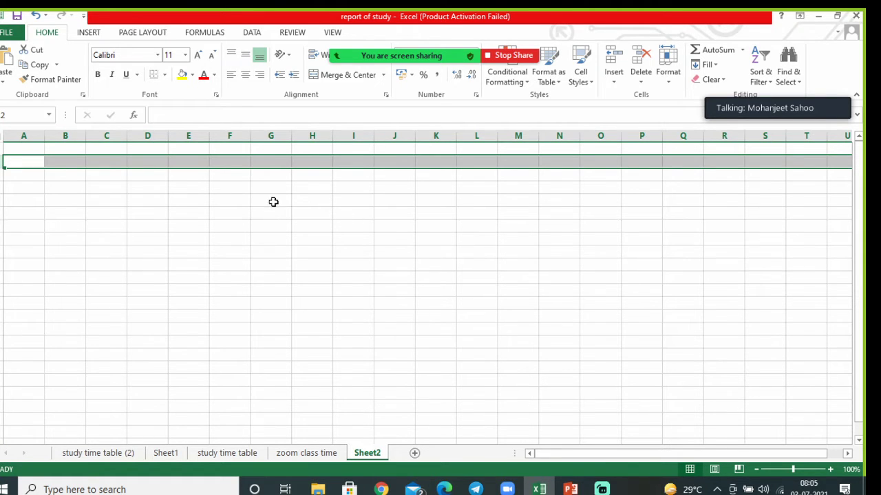
Enter 125422 in D2 and a name in C2, then AutoFit column C to fit it
click(157, 160)
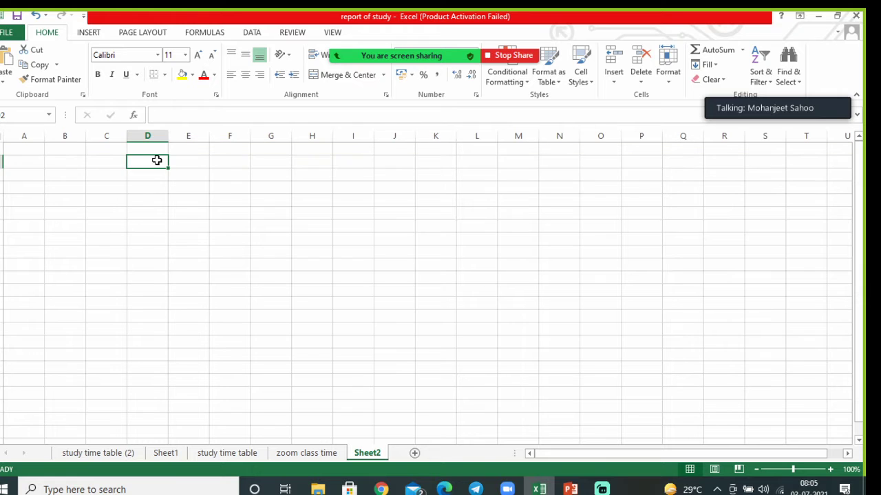
text(125422)
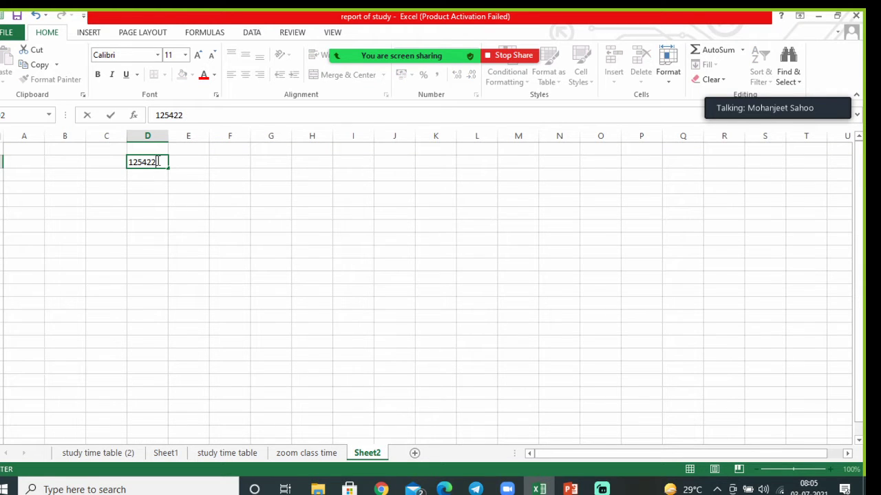
click(92, 163)
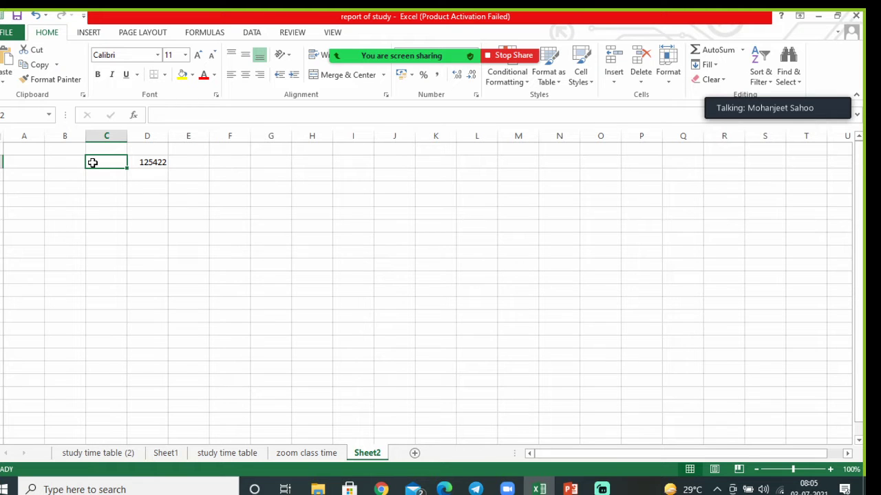
text(moh)
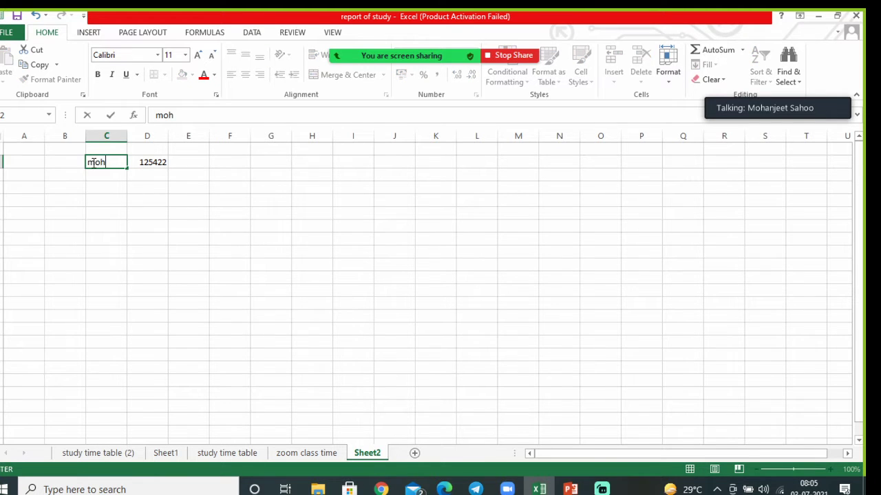
text(anjeet)
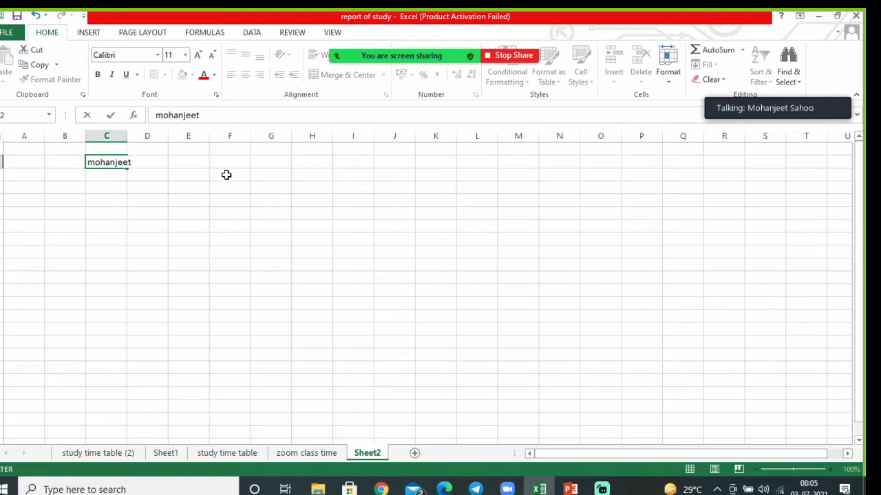
click(240, 261)
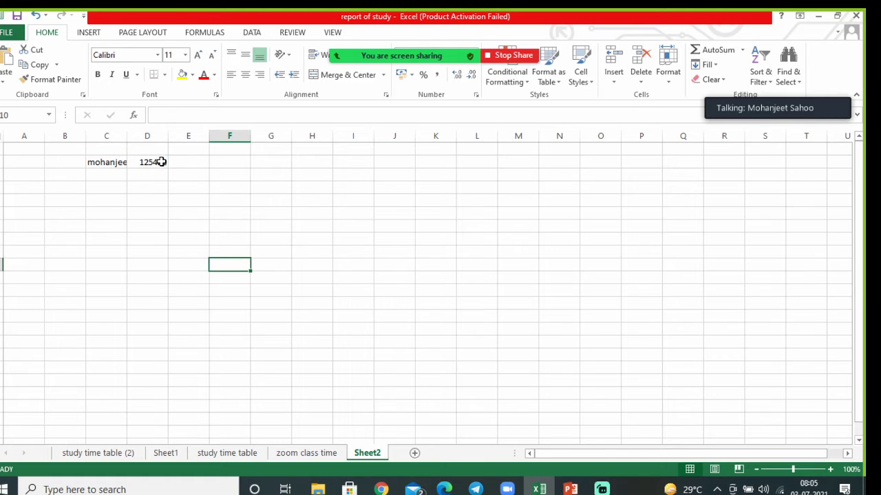
double_click(126, 140)
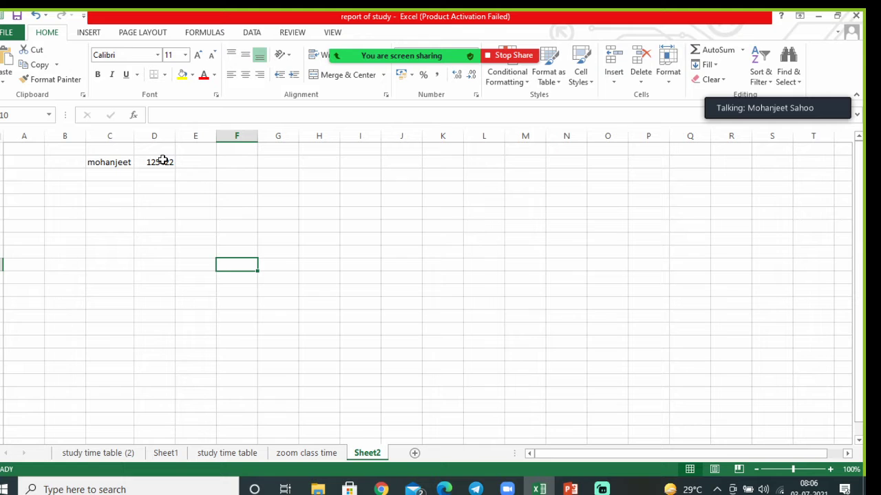
Fill row 3 with a second name in C3 and 152215 in D3
click(117, 174)
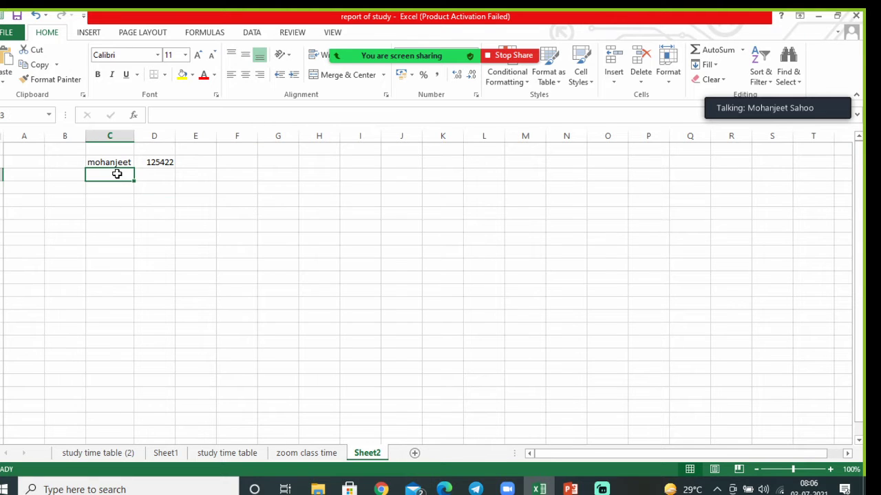
text(mo)
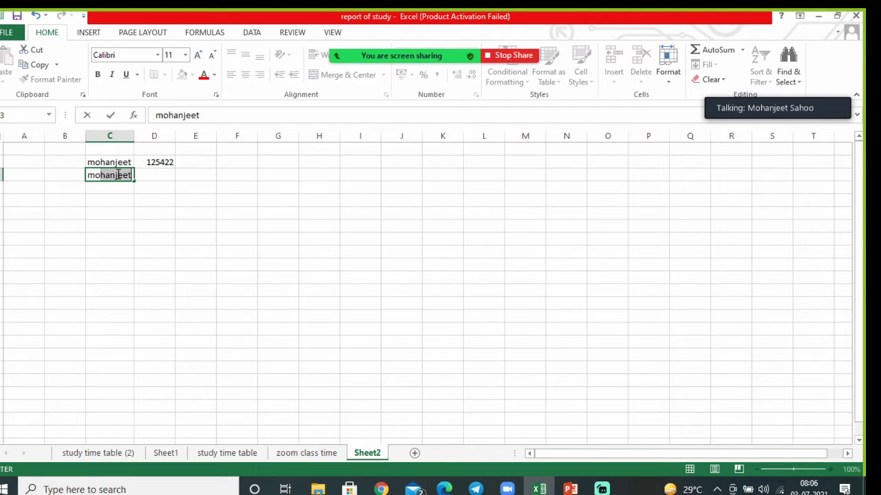
text(hanjeet)
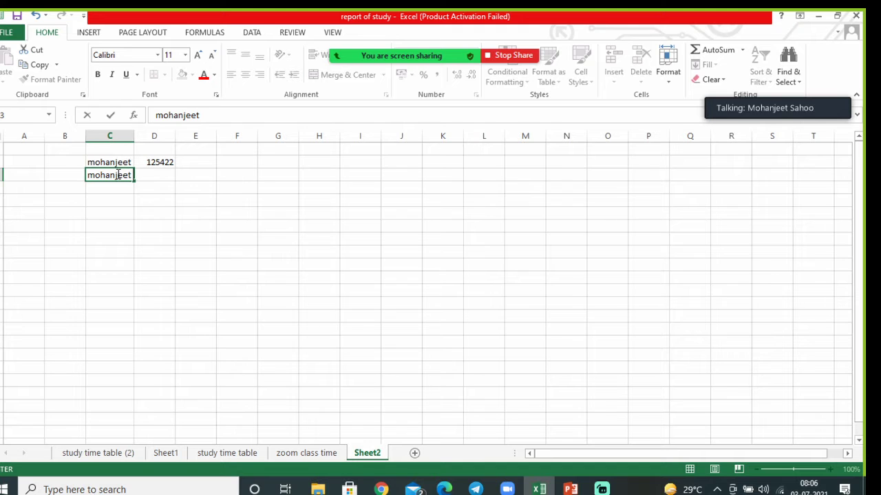
text( 2)
click(172, 173)
click(219, 194)
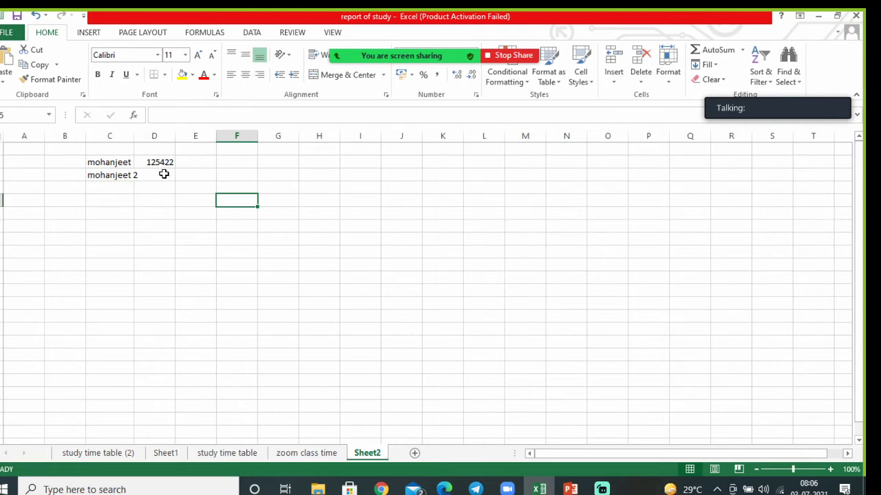
click(163, 174)
text(152215)
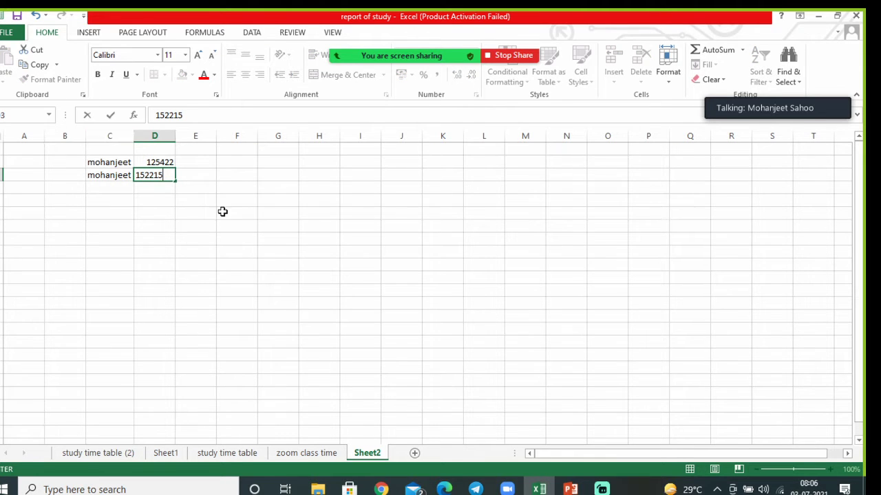
click(294, 250)
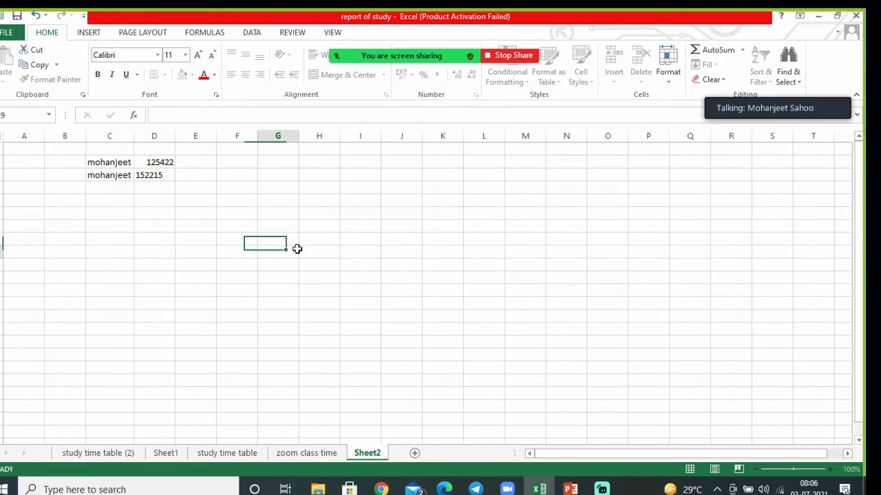
AutoFit column C so the longer name in C3 displays fully
double_click(132, 141)
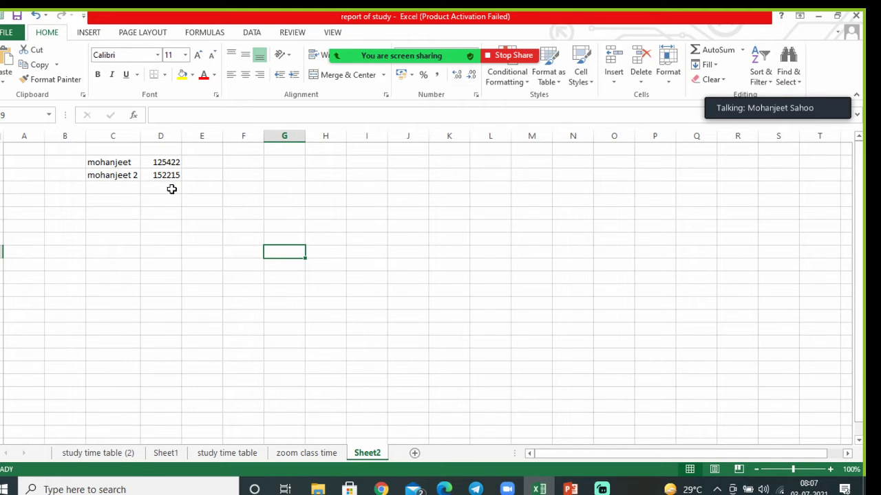
Apply All Borders to the range F3:I12, then click away to view the grid
click(212, 163)
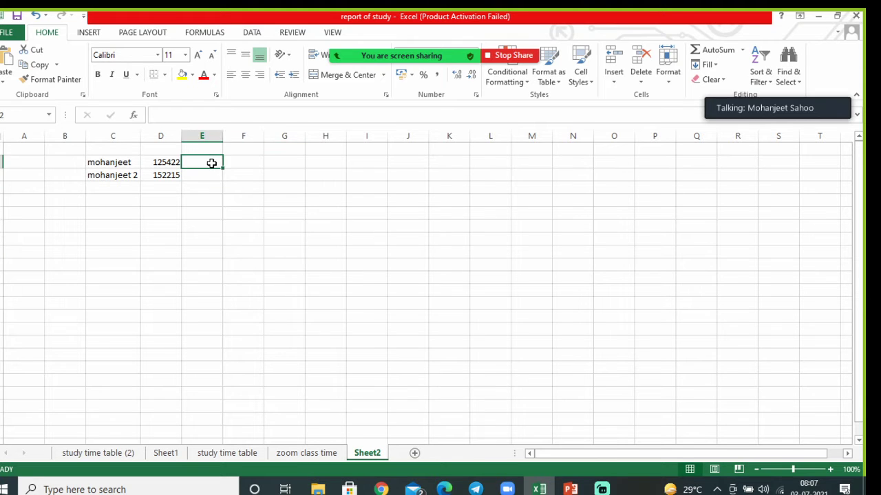
click(238, 163)
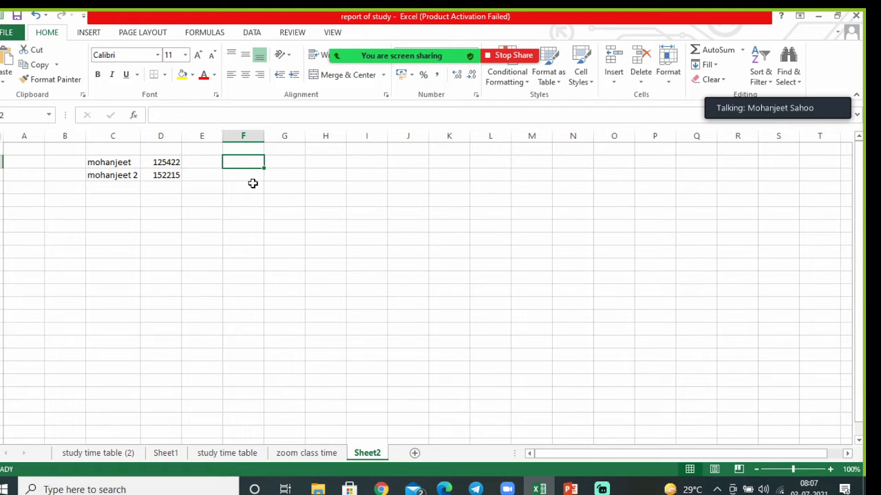
click(252, 184)
click(289, 189)
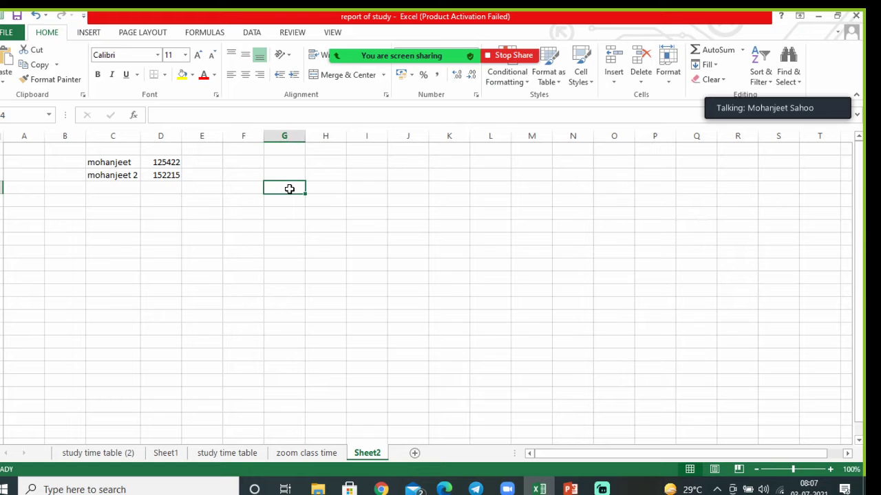
drag(251, 174, 349, 289)
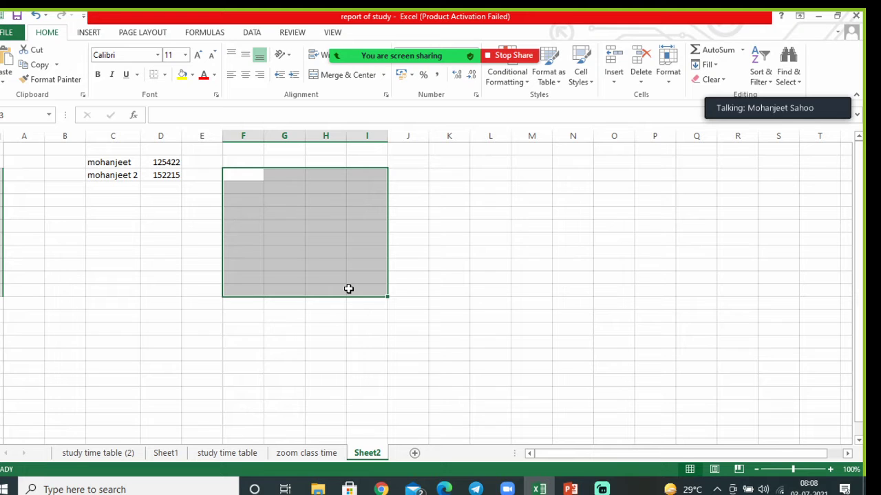
click(165, 75)
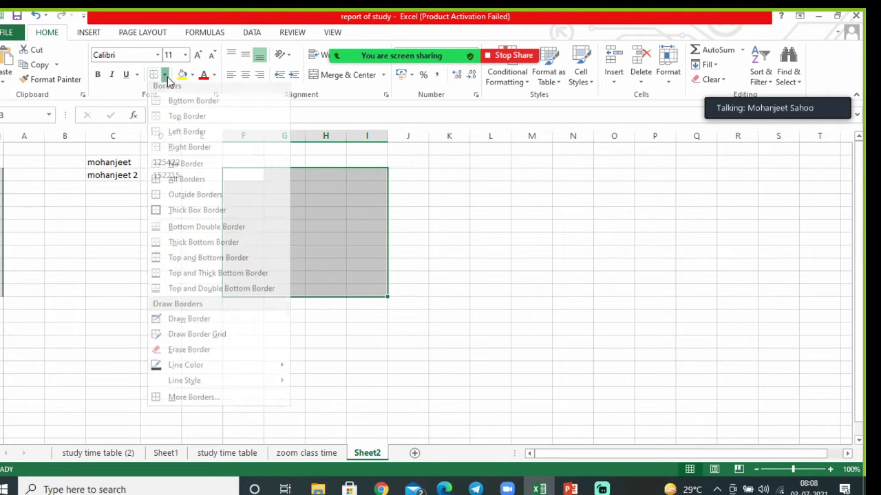
click(192, 185)
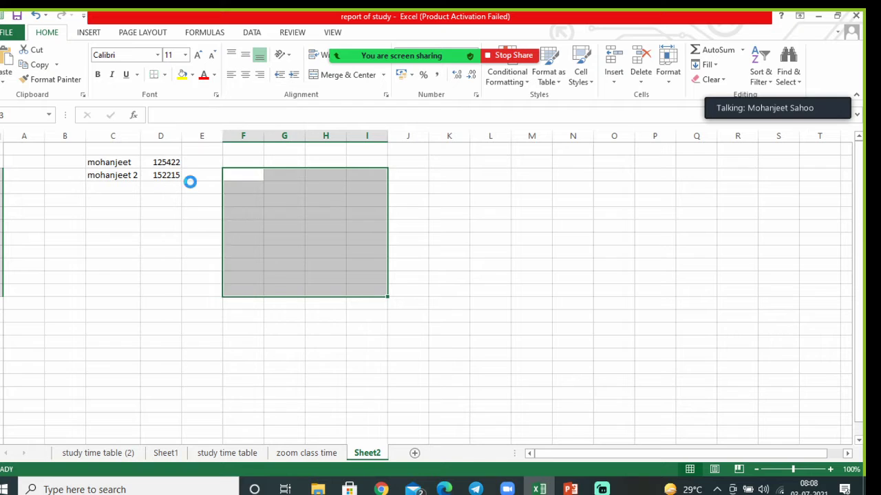
click(502, 238)
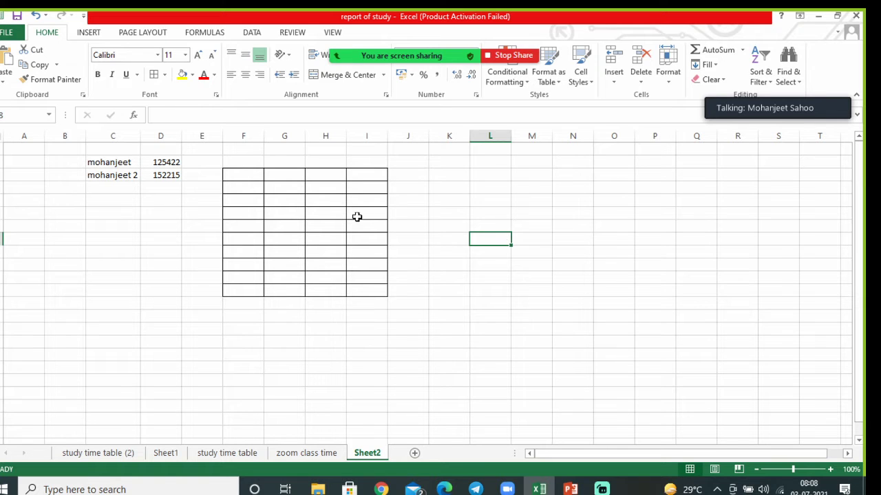
Shade cells H3 and G5 yellow with the Fill Color button
click(333, 176)
click(359, 178)
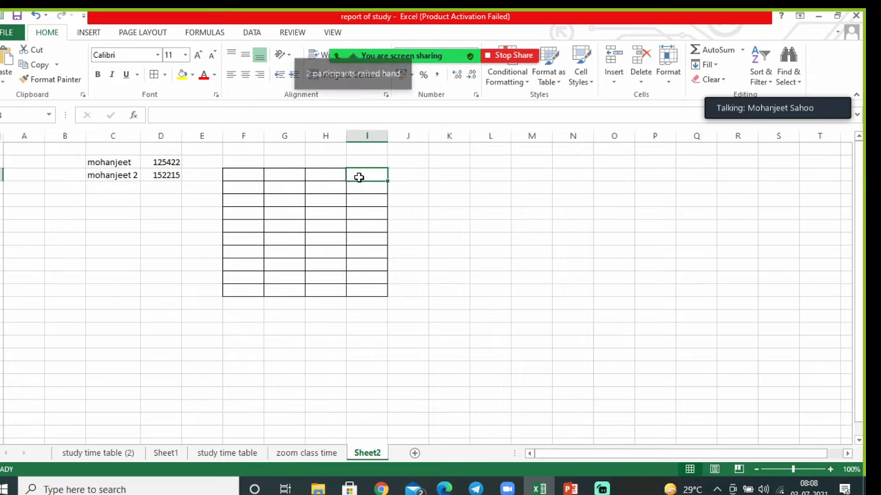
click(340, 175)
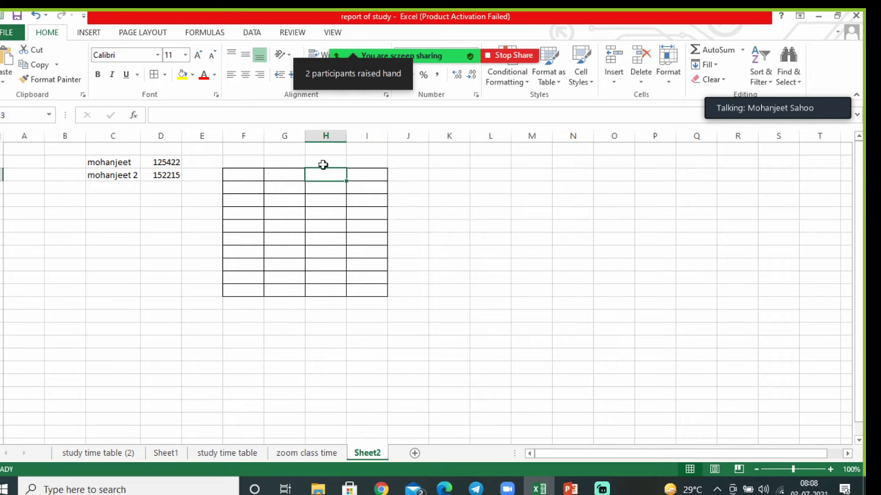
click(182, 74)
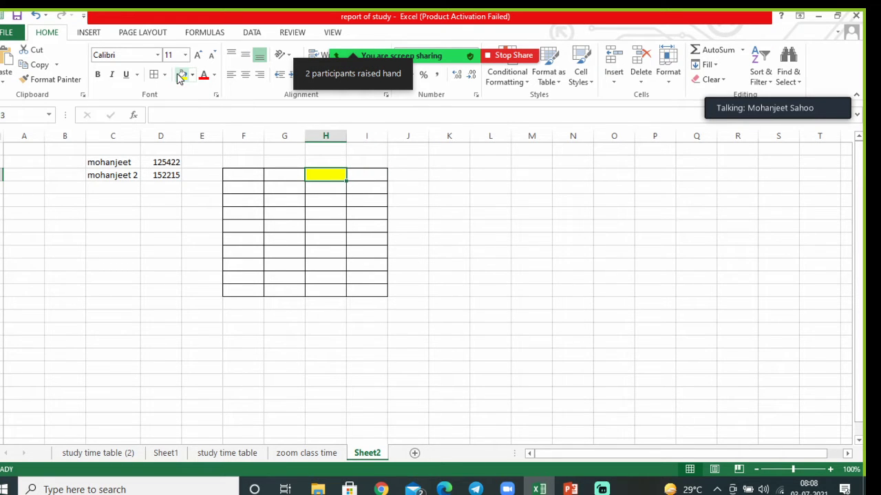
click(280, 200)
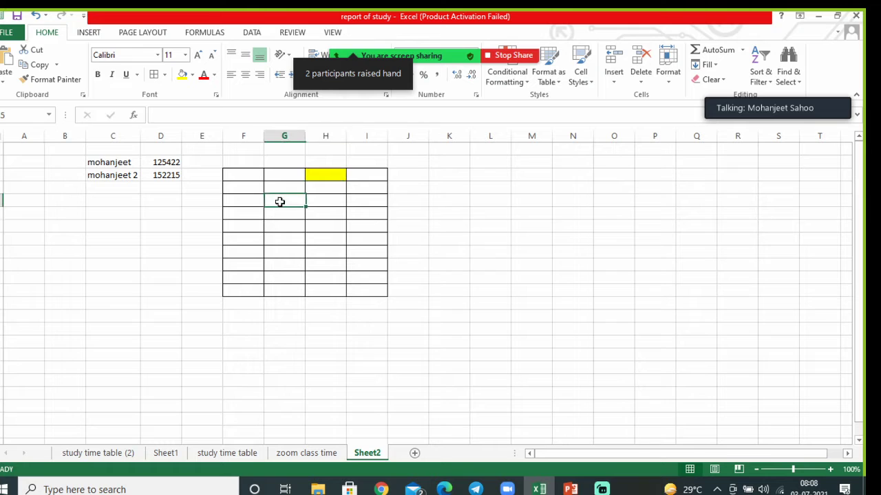
click(182, 74)
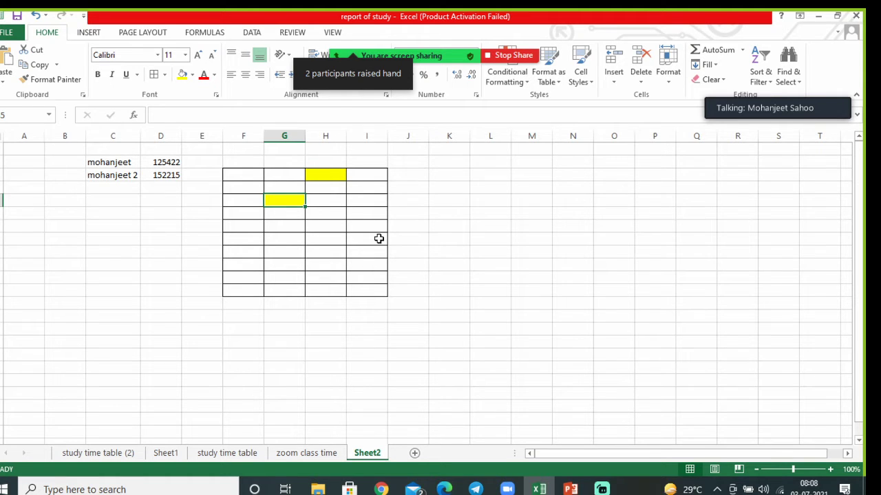
click(417, 211)
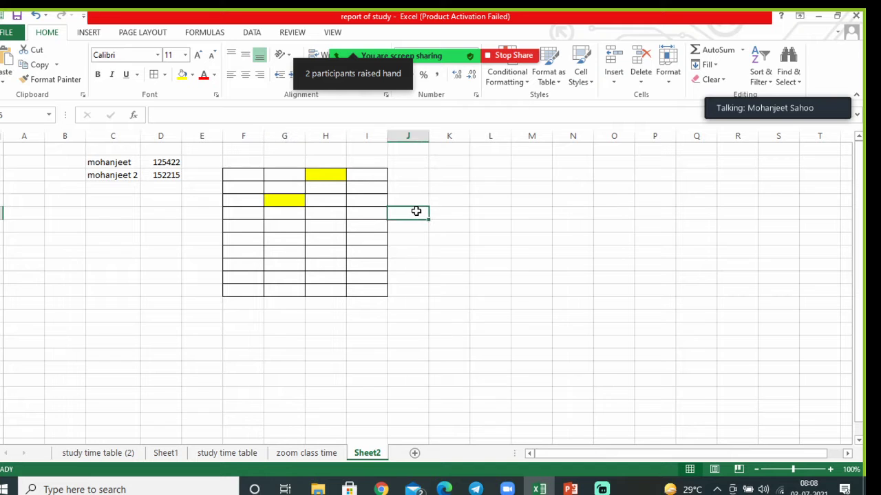
Type m1@ into cell G6, where it becomes a hyperlink, then select M4
click(290, 218)
text(m)
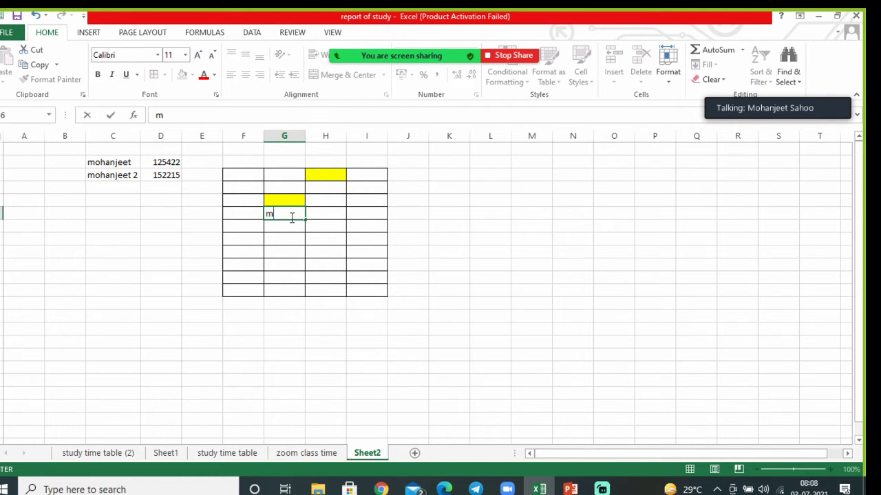
text(1)
text(@)
click(533, 188)
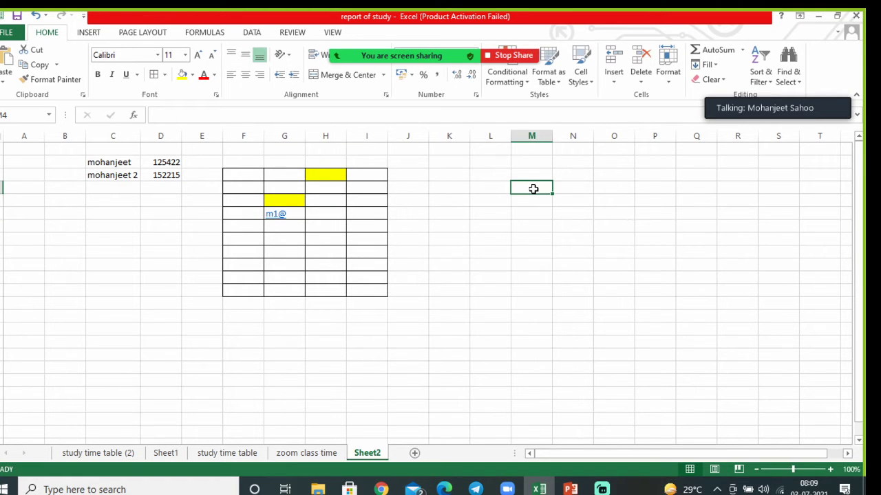
Enter the formula =sum(j1:j5) in M4, which evaluates to 0
text(=)
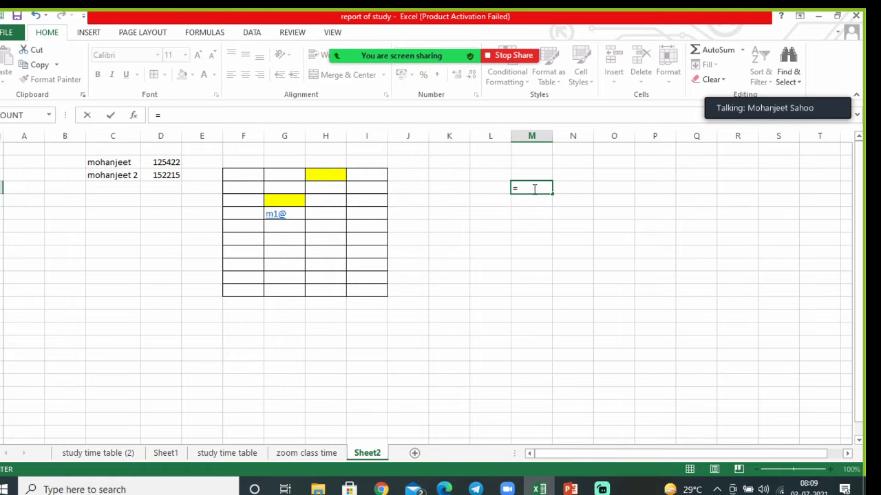
text(()
key(BackSpace)
text(sum)
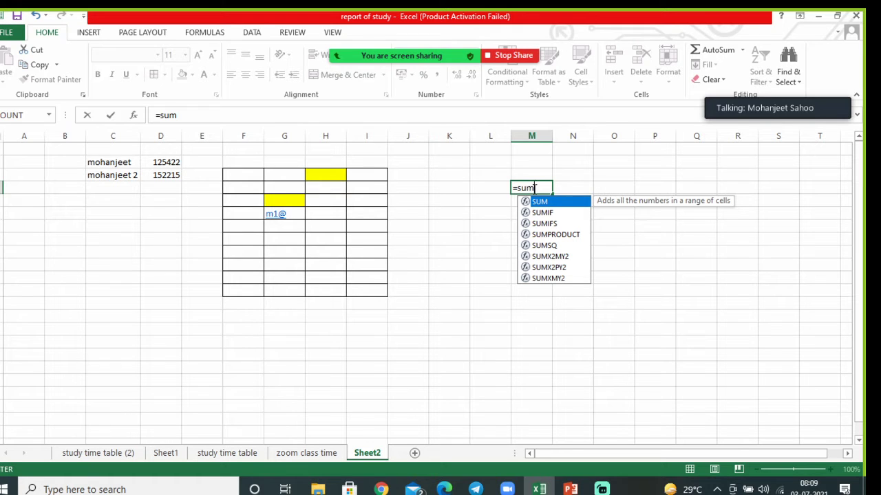
text(()
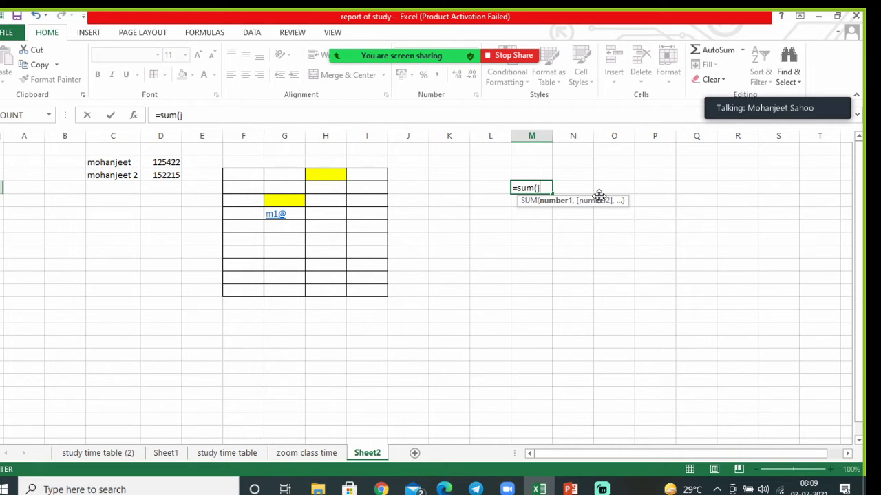
text(j1:)
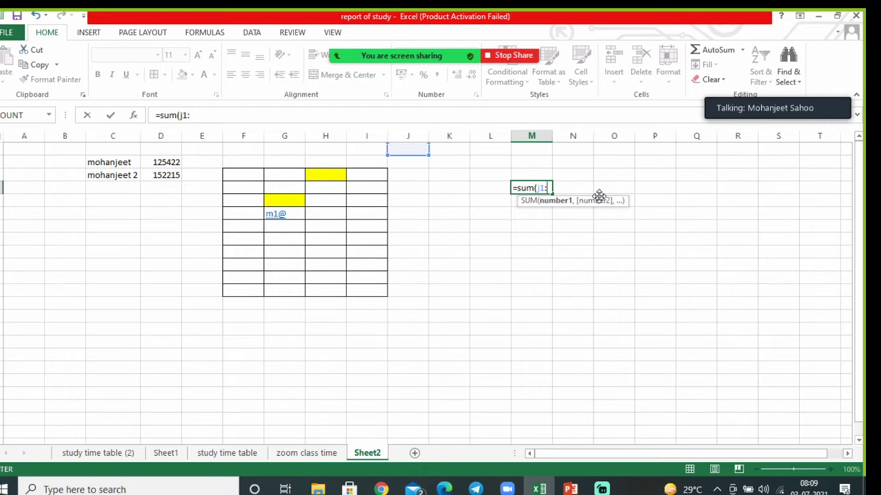
text(j5)
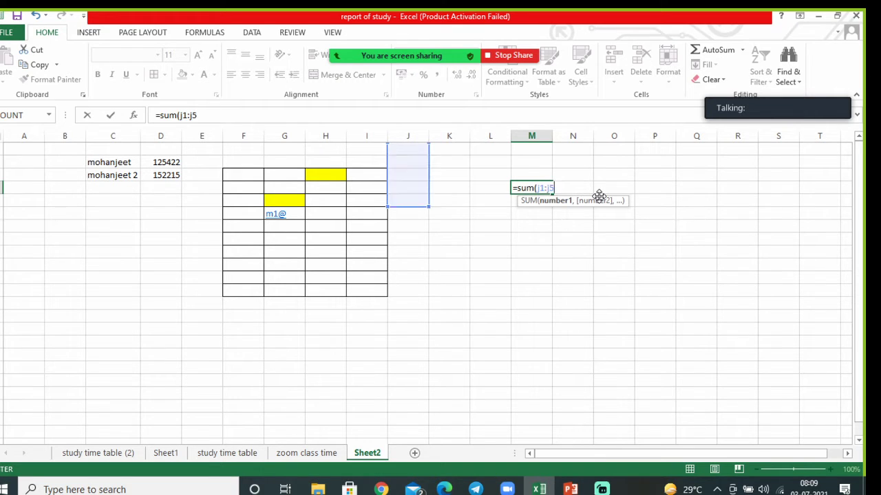
text())
click(571, 226)
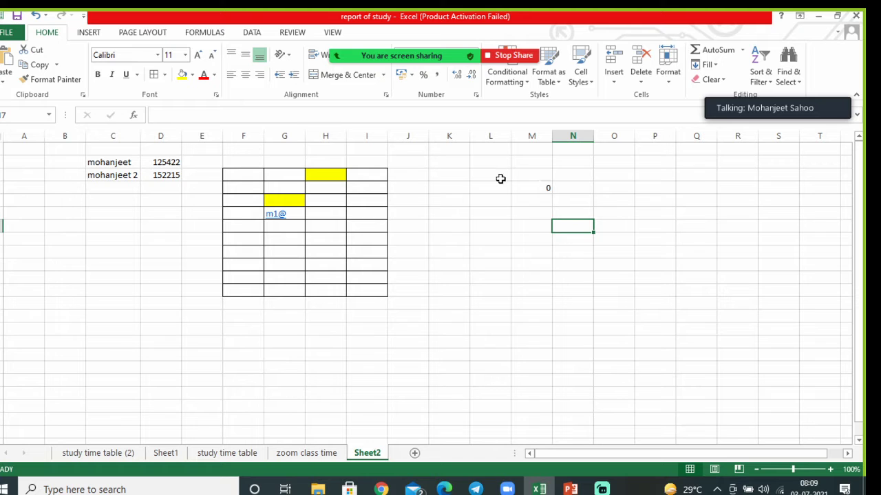
Enter 12, 12, 13, 15 and 12 into J1:J5 so the M4 total reads 64
click(423, 151)
text(12)
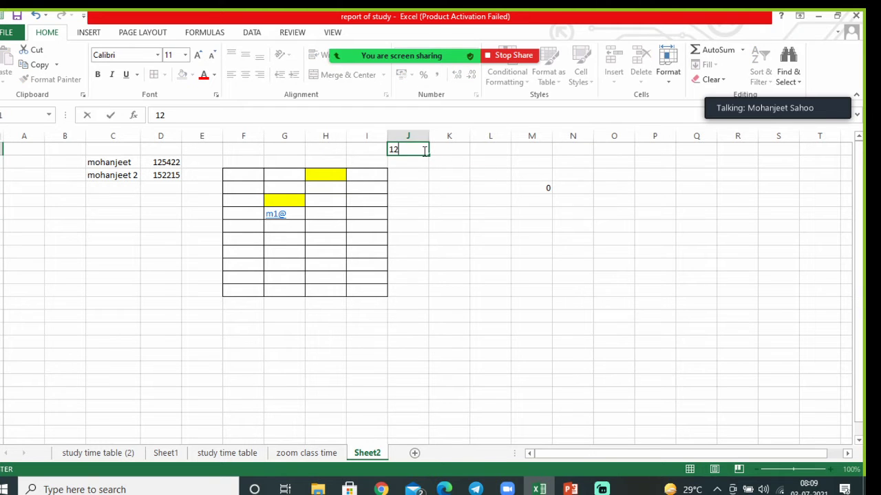
key(Return)
text(12)
key(Return)
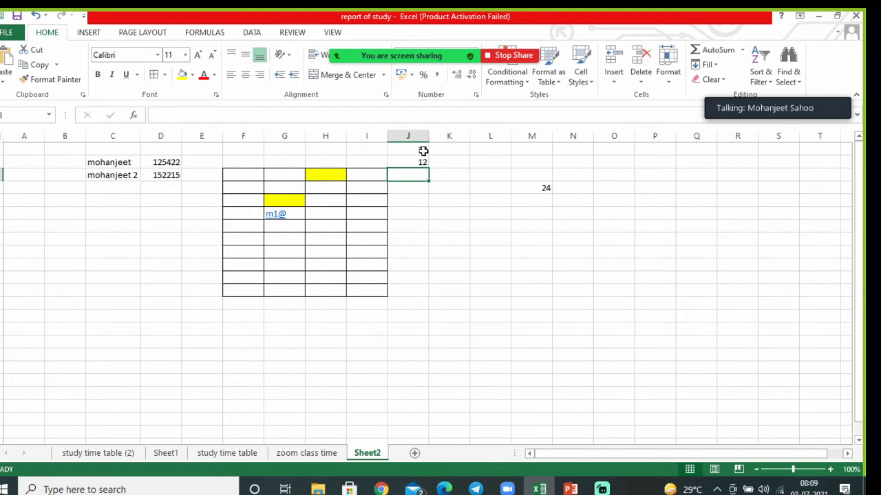
text(13)
key(Return)
text(15)
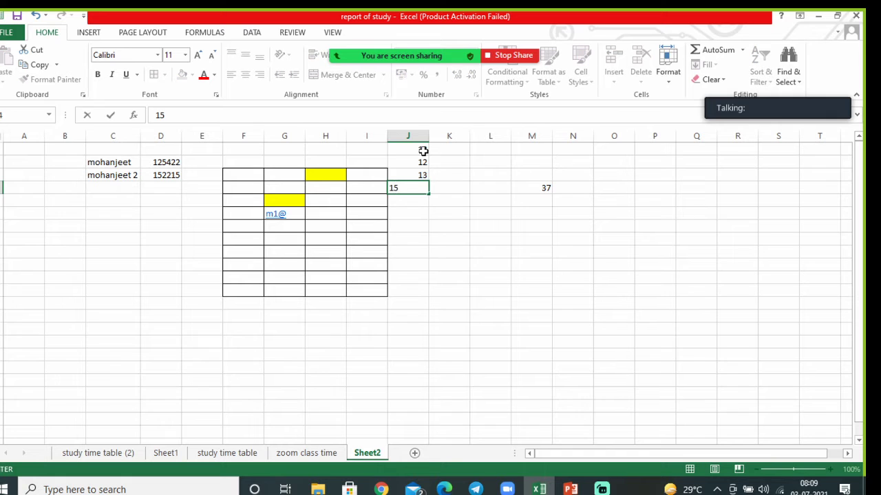
key(Return)
text(12)
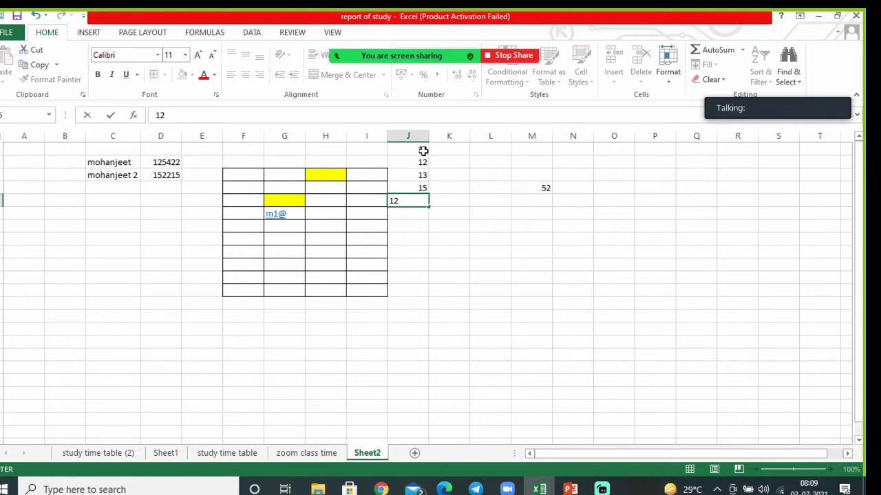
key(Return)
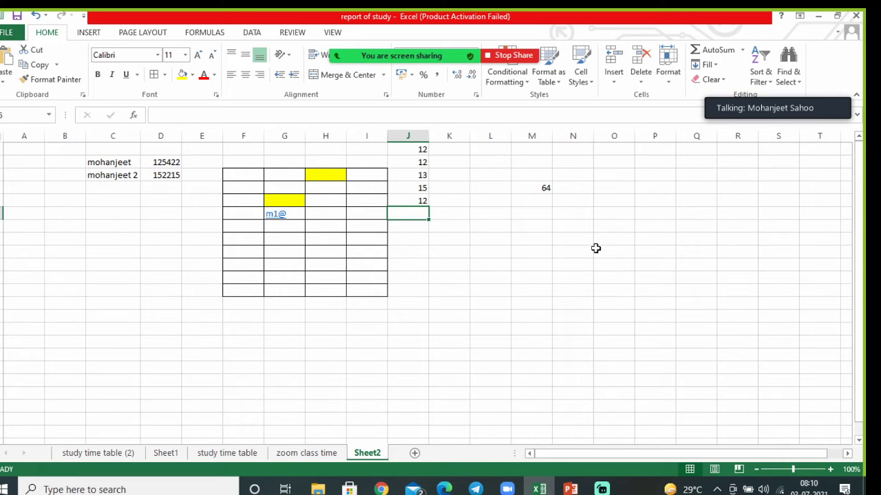
Shade the M4 total cell yellow, then bring up the meeting participants list
click(538, 188)
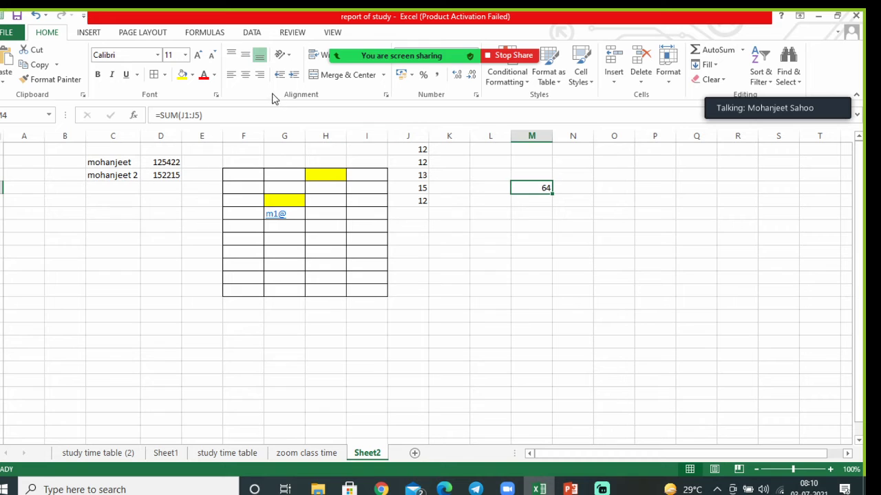
click(181, 74)
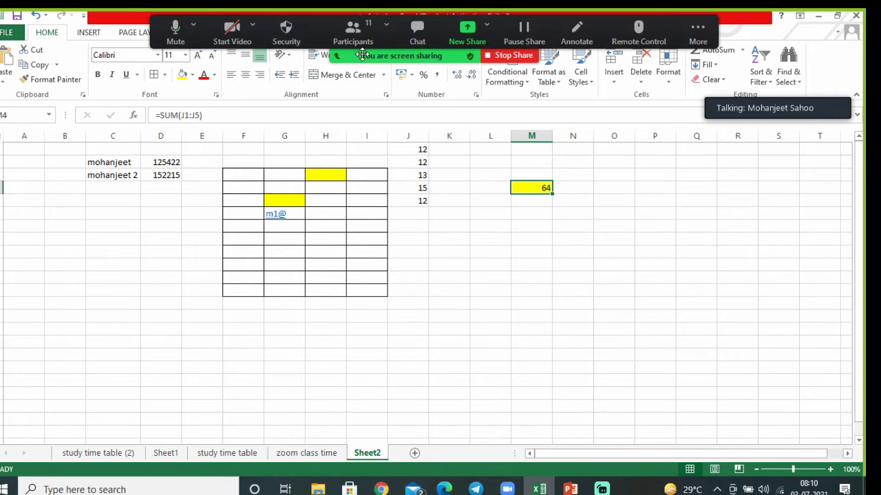
click(356, 38)
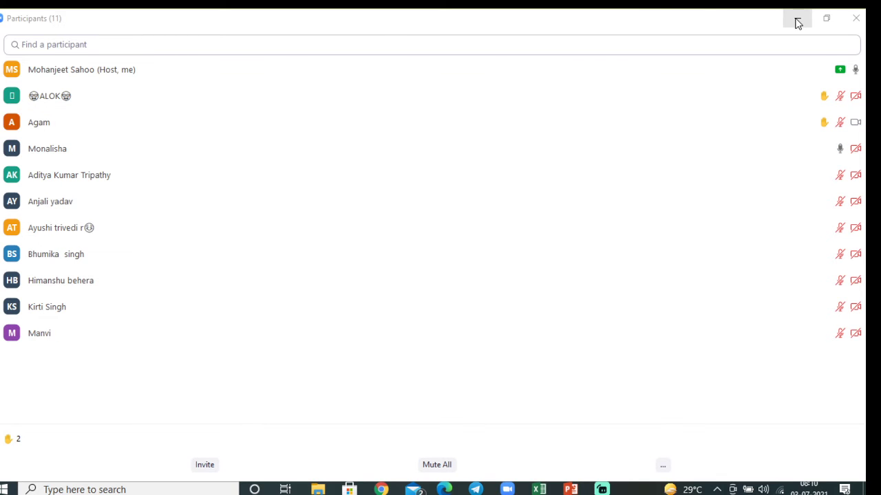
click(798, 19)
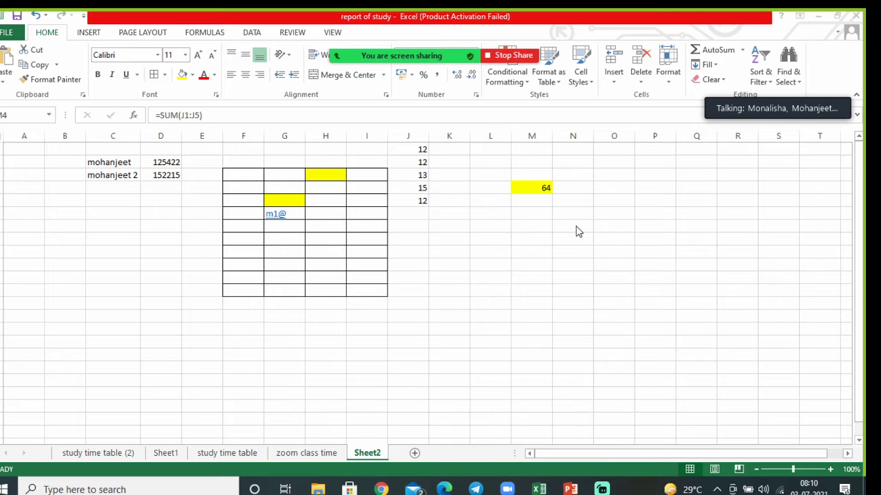
mouse_move(353, 31)
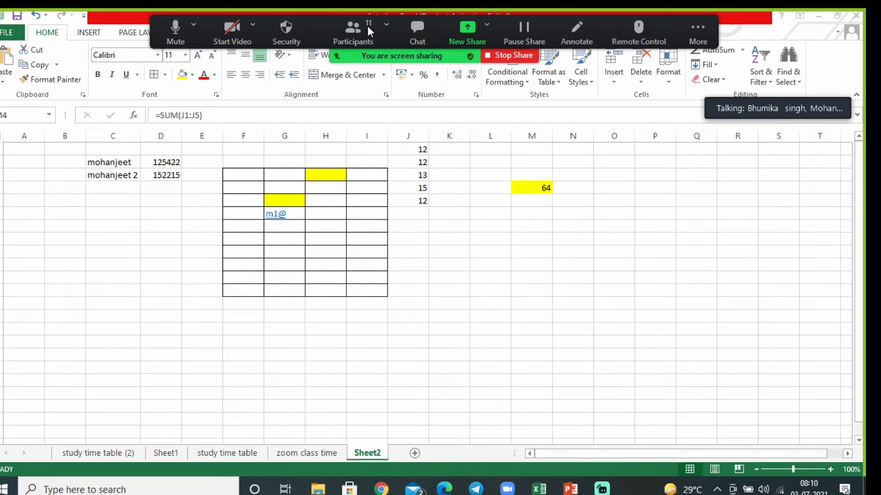
click(367, 26)
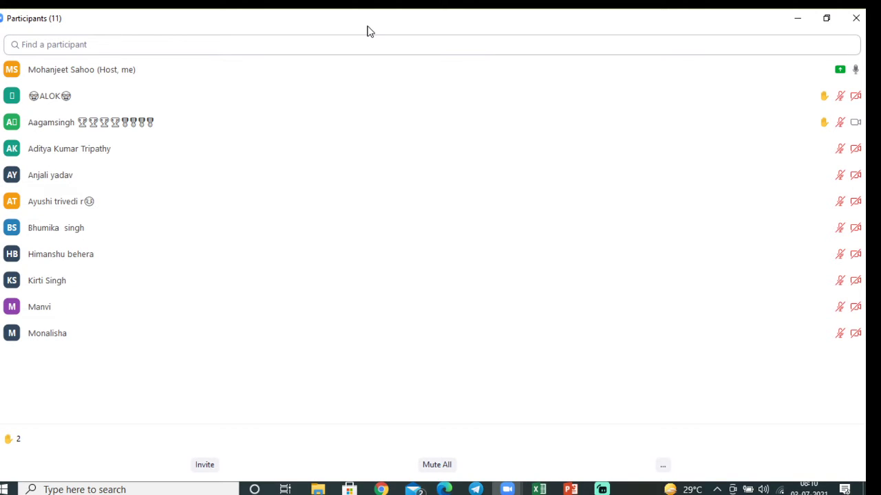
click(798, 18)
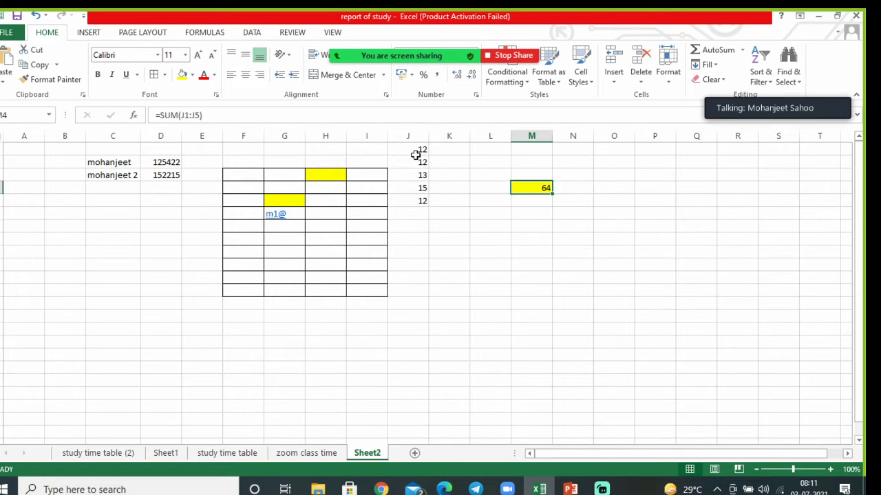
Sort the J1:J5 numbers from largest to smallest
click(413, 150)
drag(413, 149, 419, 200)
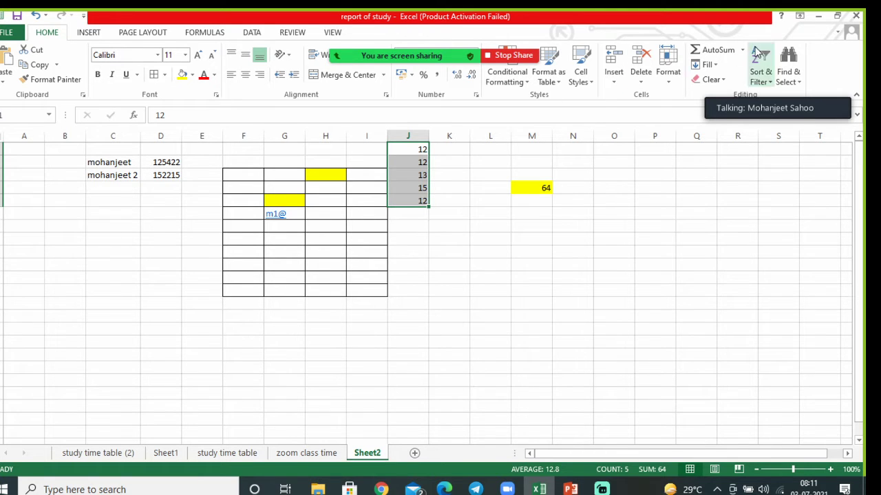
click(770, 80)
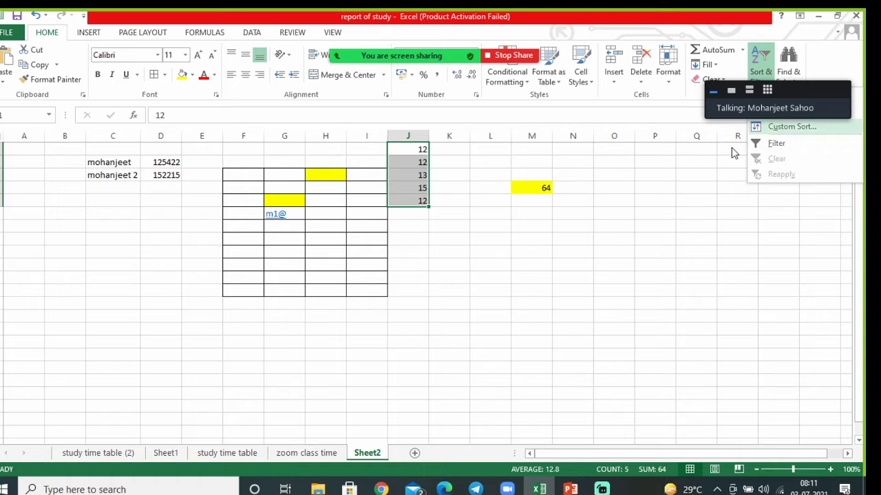
mouse_move(764, 103)
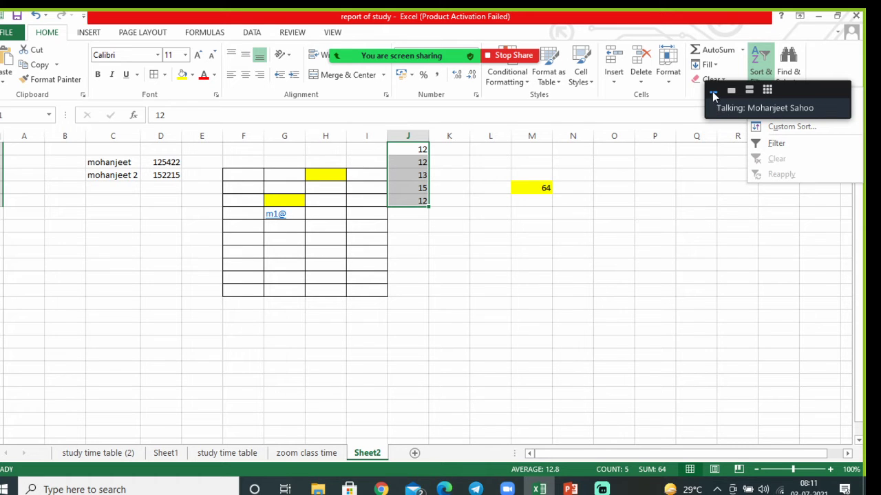
drag(712, 91, 509, 81)
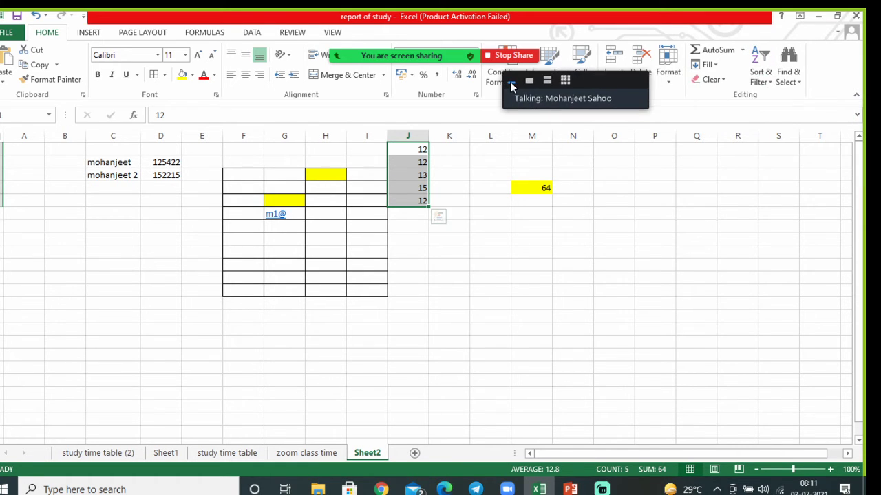
click(769, 82)
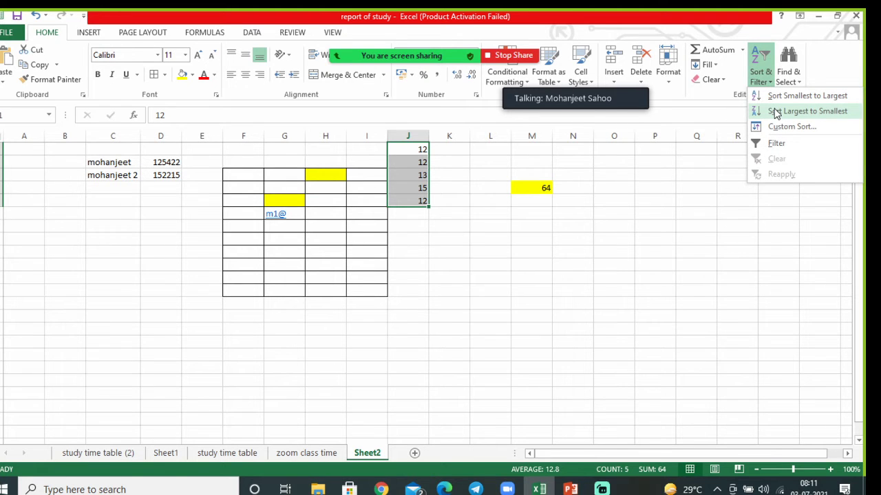
click(775, 114)
Re-sort J1:J5 smallest to largest so they read 12, 12, 12, 13, 15
double_click(406, 149)
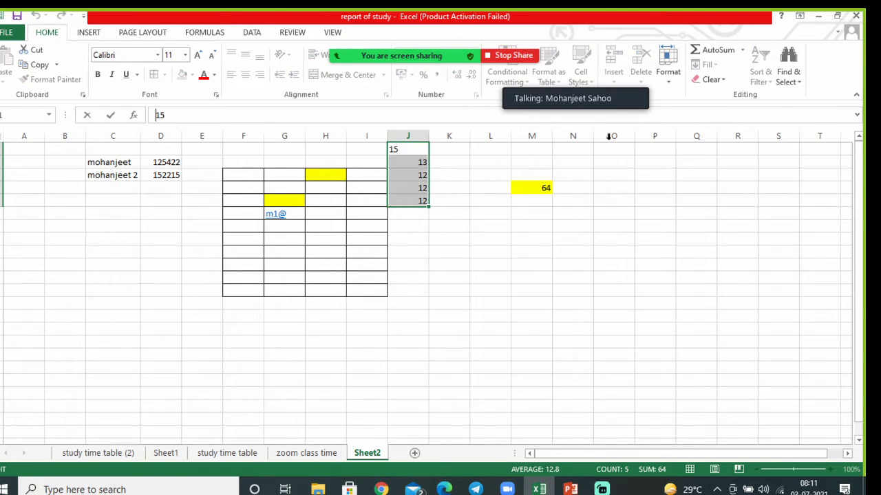
click(465, 221)
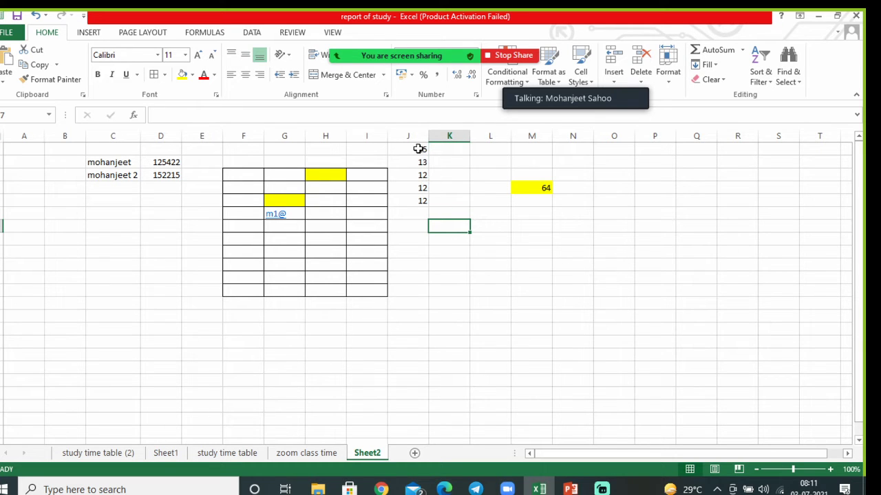
mouse_move(417, 148)
mouse_down()
mouse_move(428, 221)
mouse_move(420, 202)
mouse_up()
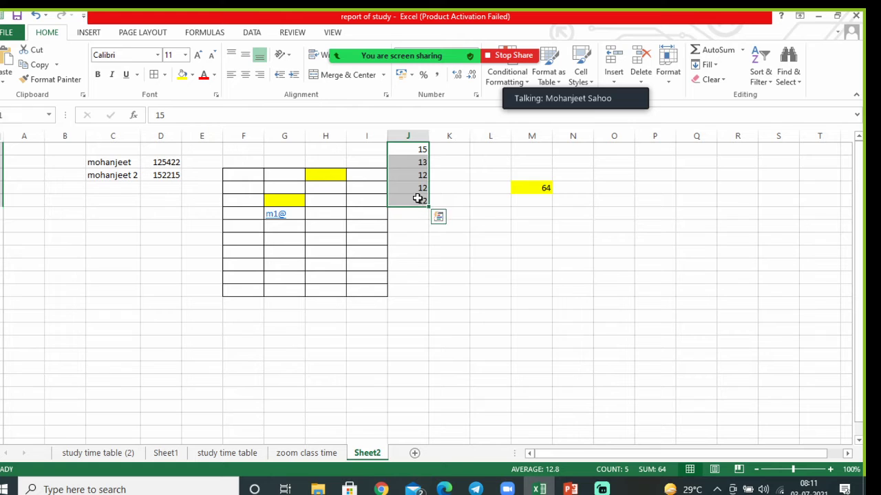
click(769, 84)
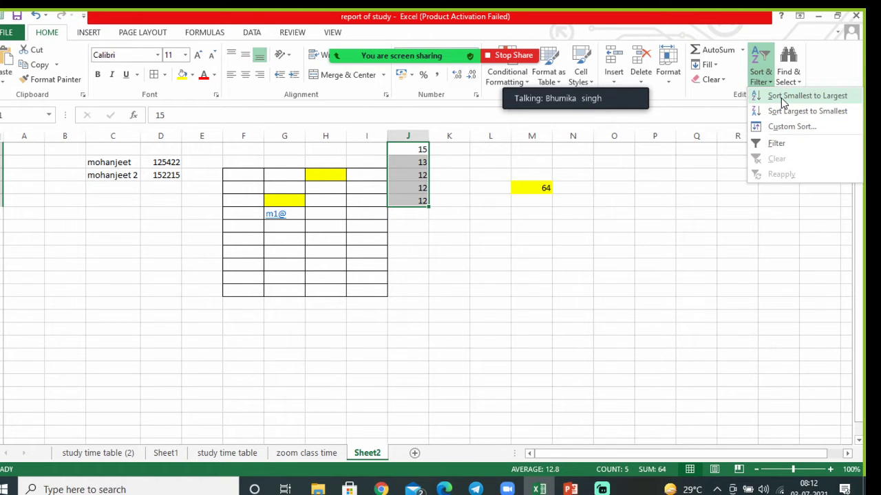
click(782, 96)
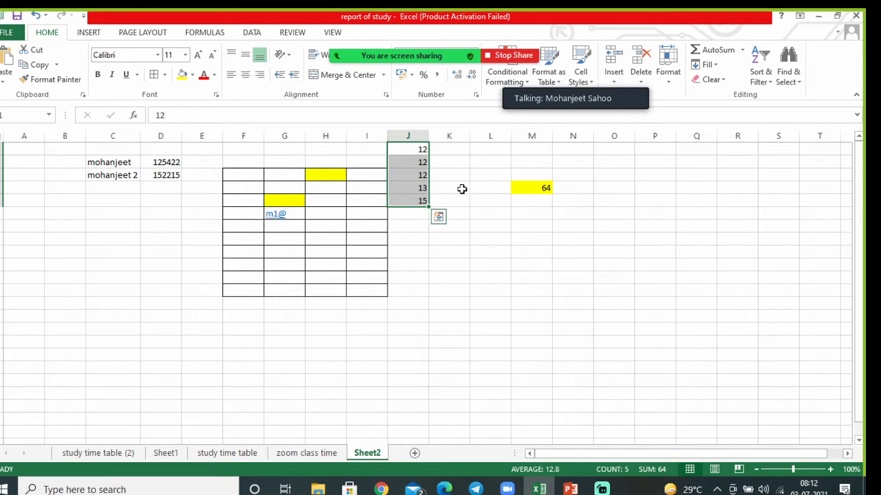
Select the whole of column J and sort it smallest to largest
click(443, 213)
click(415, 148)
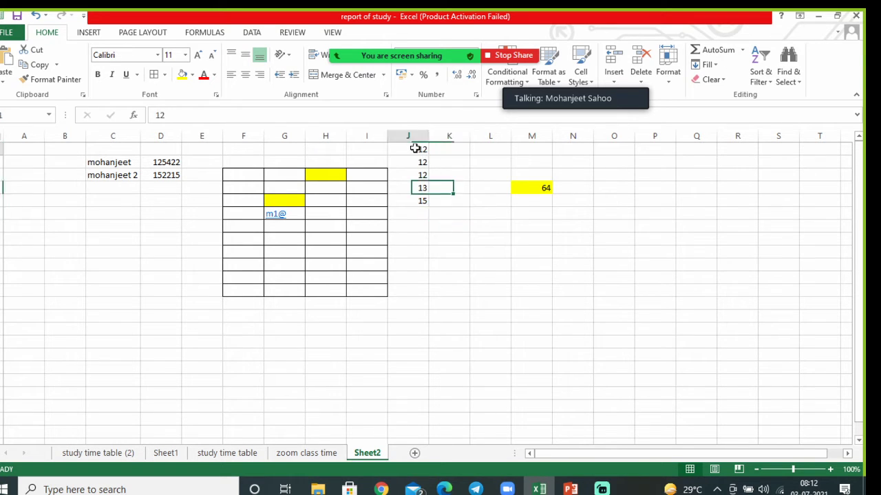
right_click(415, 149)
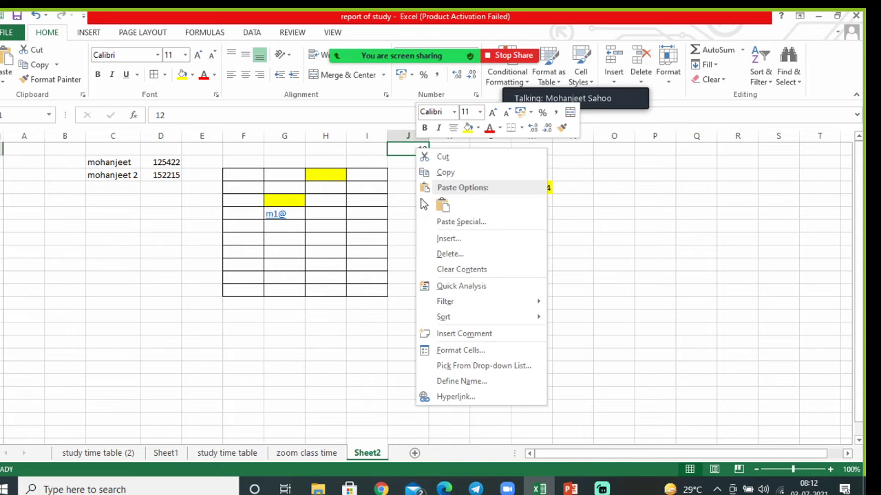
click(580, 251)
click(409, 130)
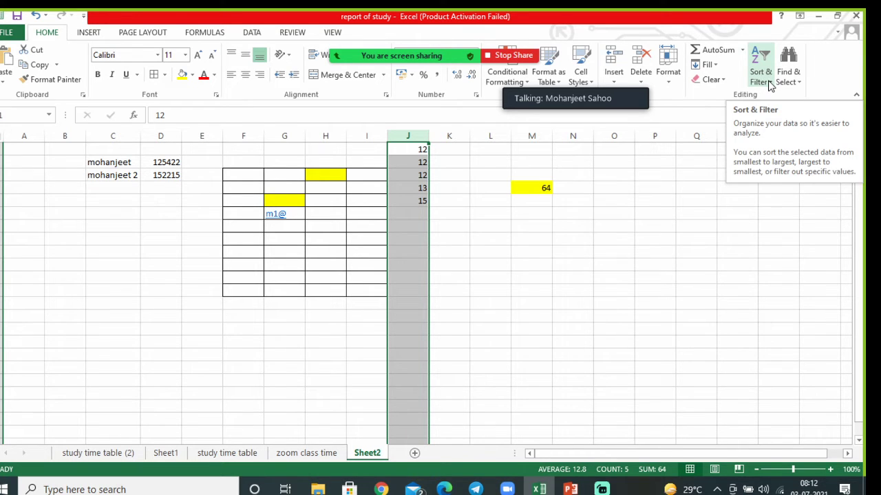
click(770, 83)
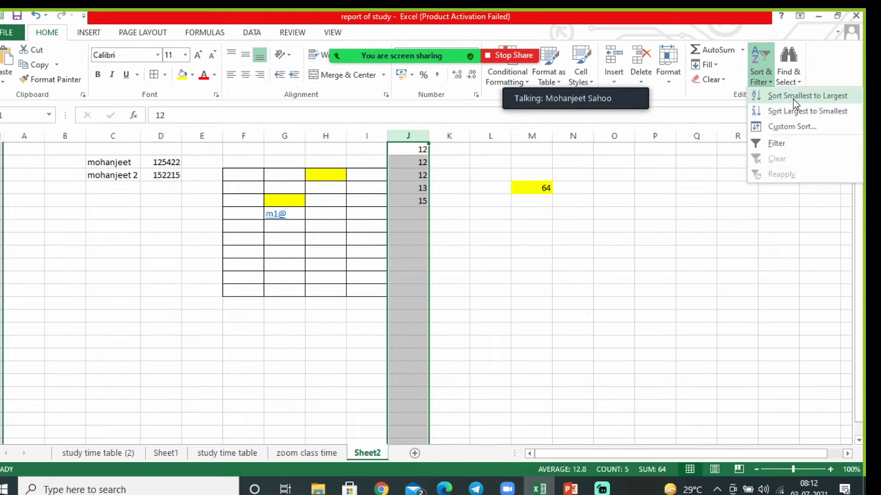
click(796, 103)
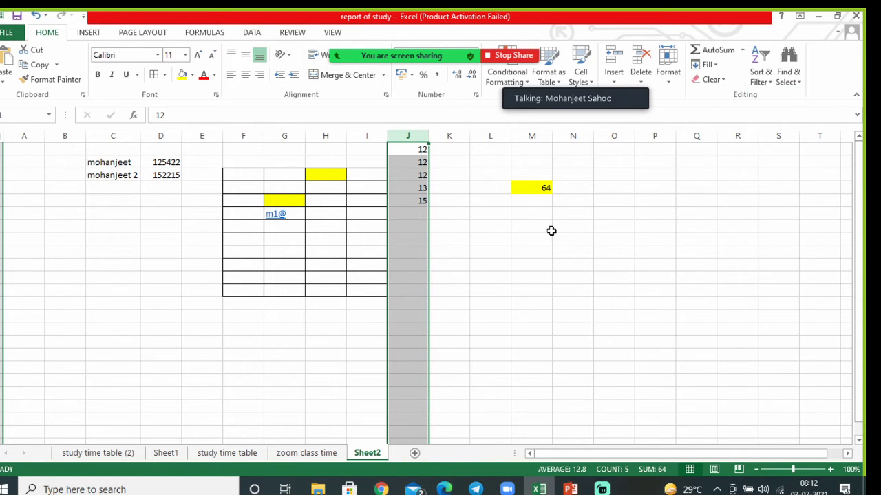
Re-sort column J largest to smallest so it reads 15, 13, 12, 12, 12
click(481, 240)
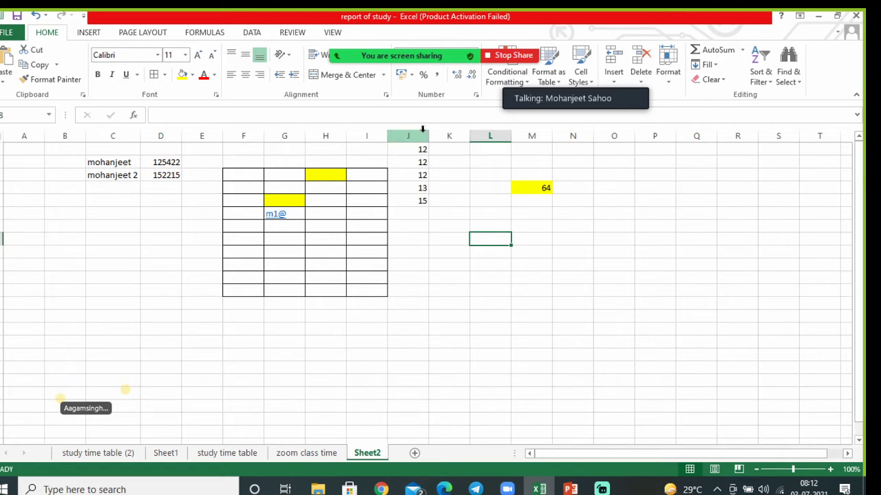
click(422, 129)
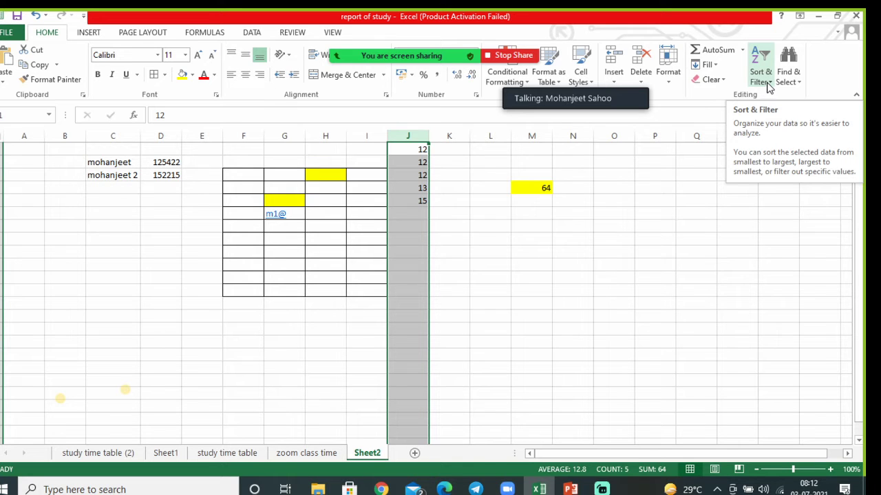
click(768, 85)
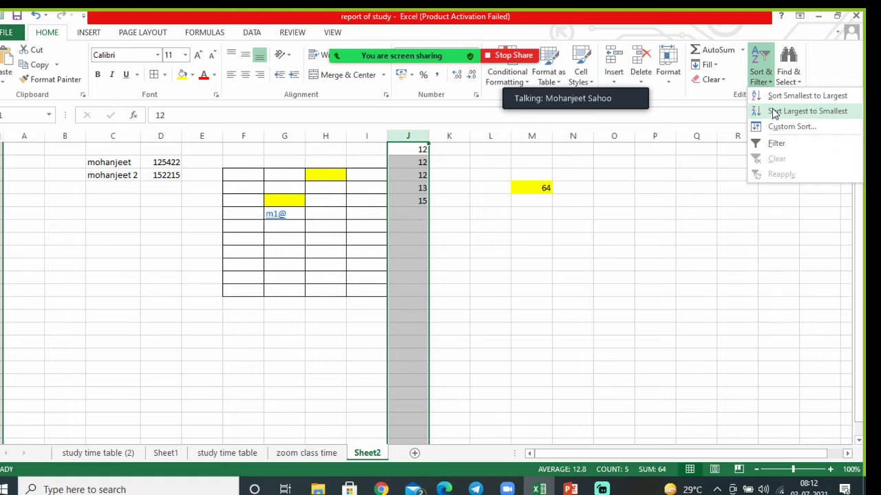
click(773, 112)
click(555, 242)
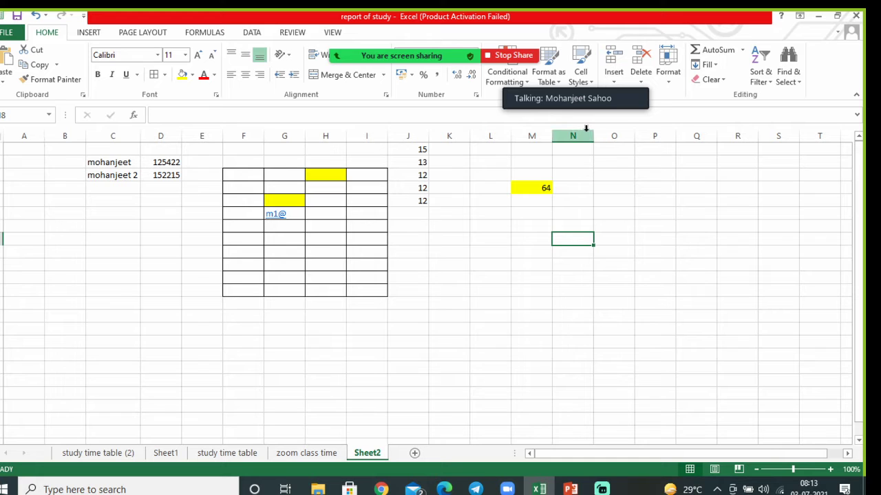
Change J3 to 1221563 and J4 to 122121, raising the M4 total to 1343724
click(420, 175)
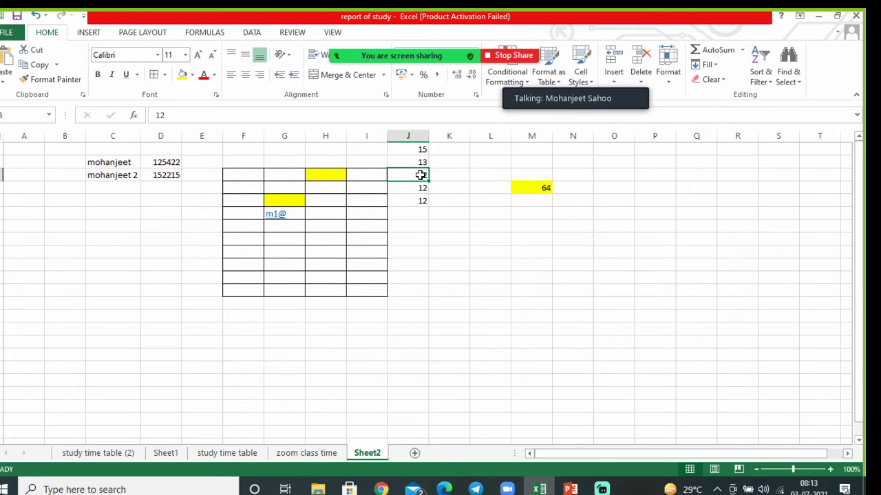
text(1221563)
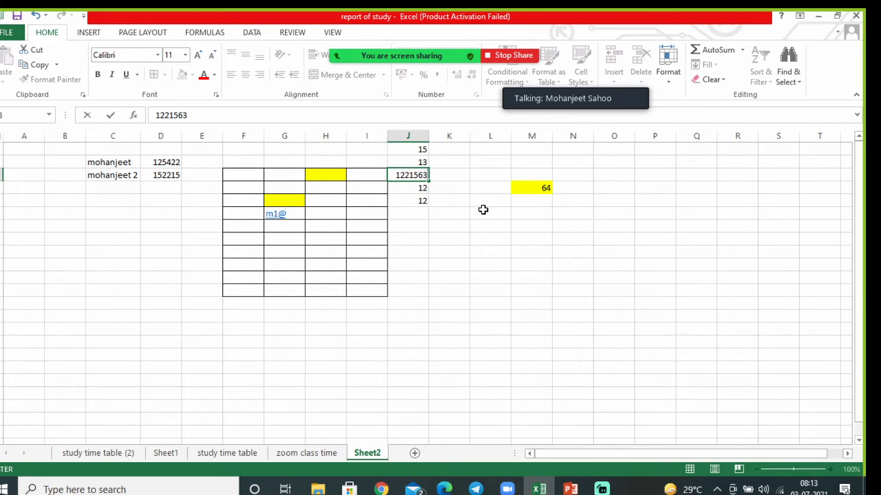
click(571, 201)
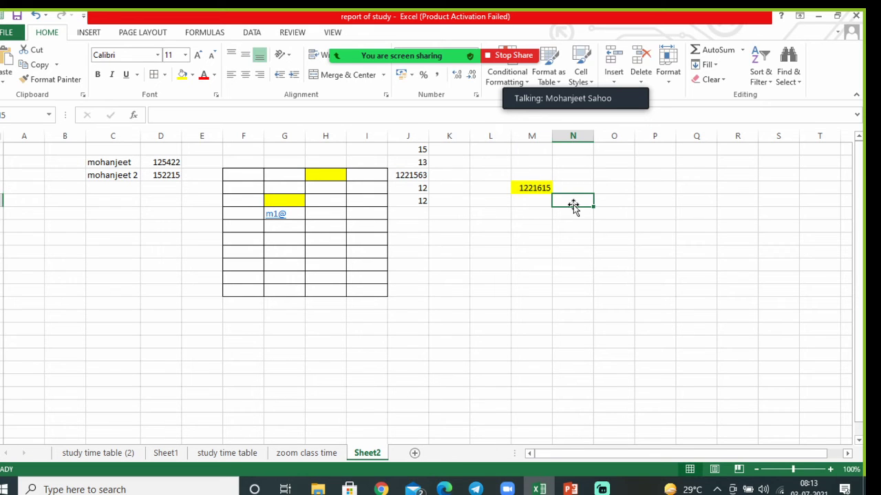
click(420, 187)
text(12)
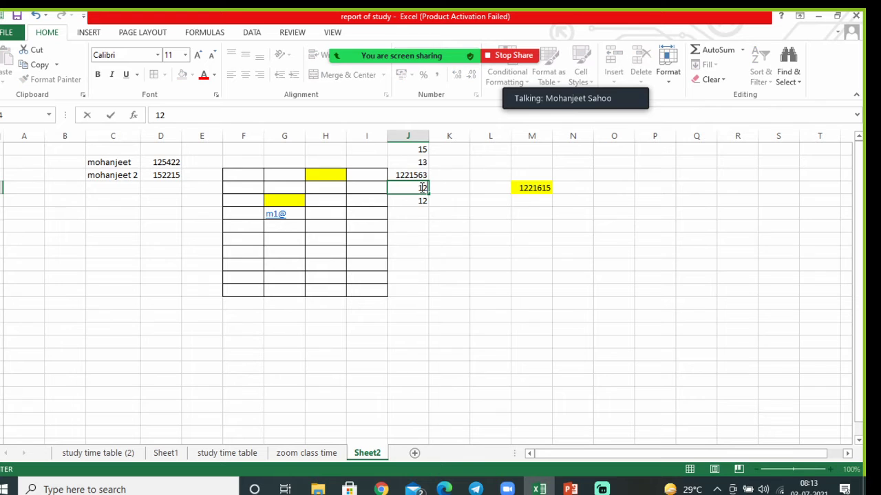
text(2121)
click(537, 240)
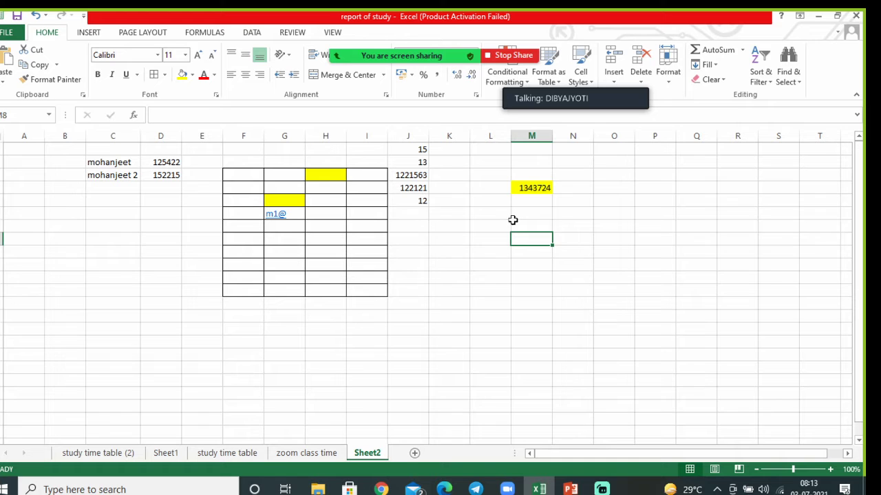
mouse_move(411, 55)
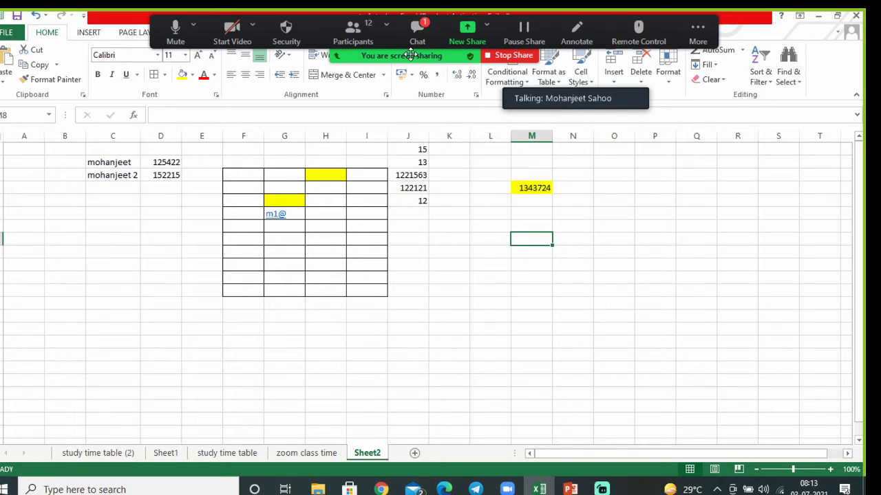
click(367, 35)
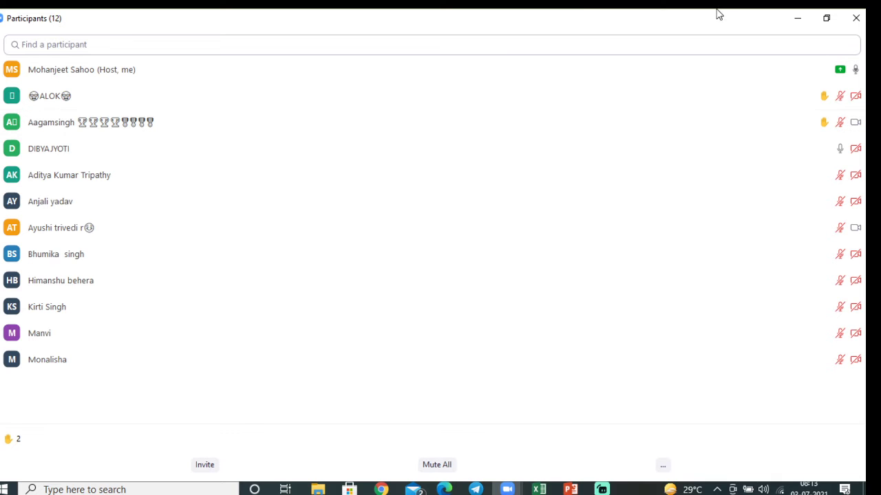
click(797, 21)
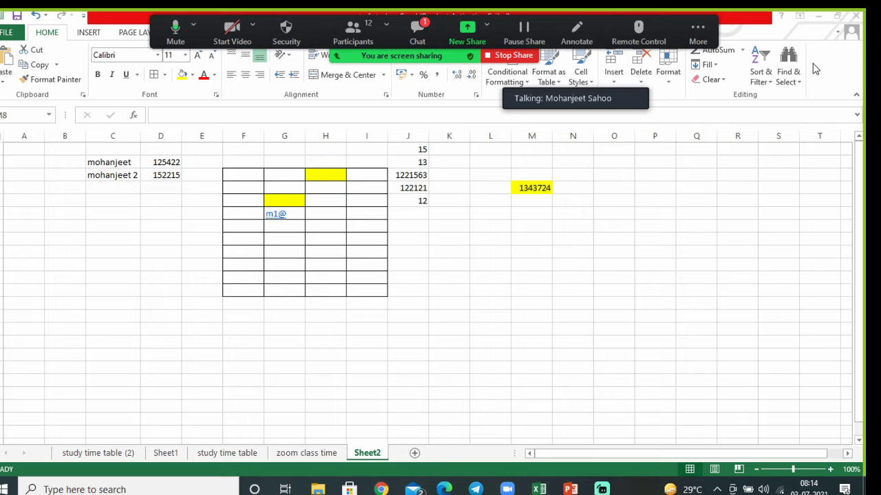
Close the report of study workbook without saving and minimise the welcome presentation
click(858, 15)
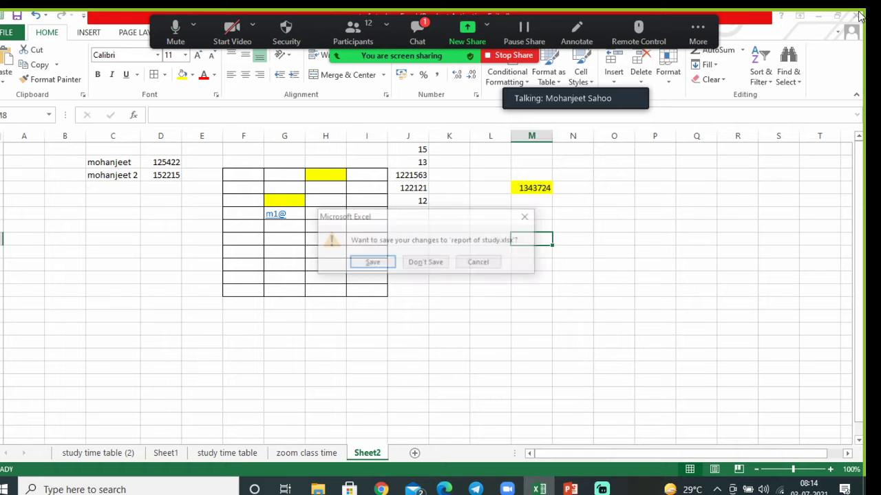
click(425, 262)
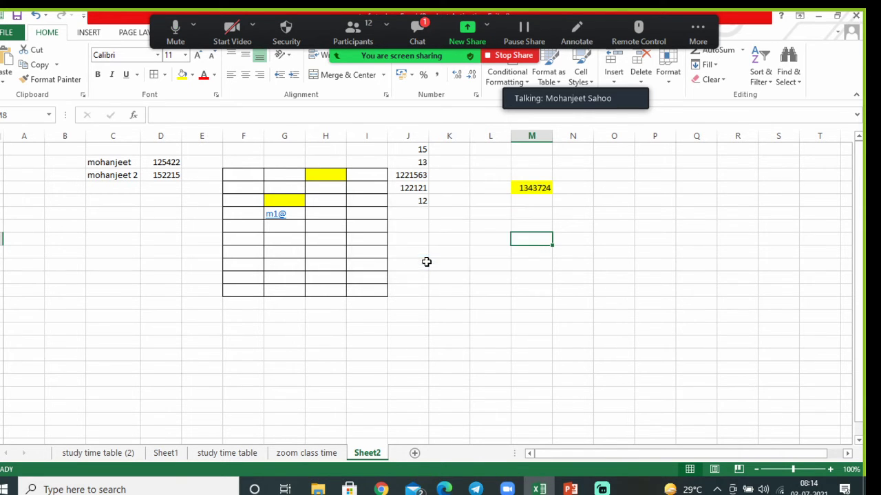
click(818, 16)
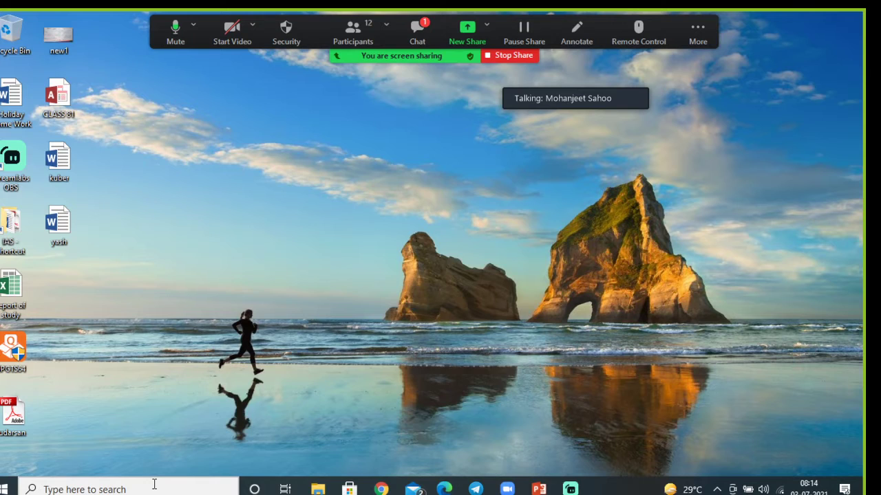
Search Windows for 'excel' and launch Excel 2013 from the Best match result
click(154, 486)
text(excel)
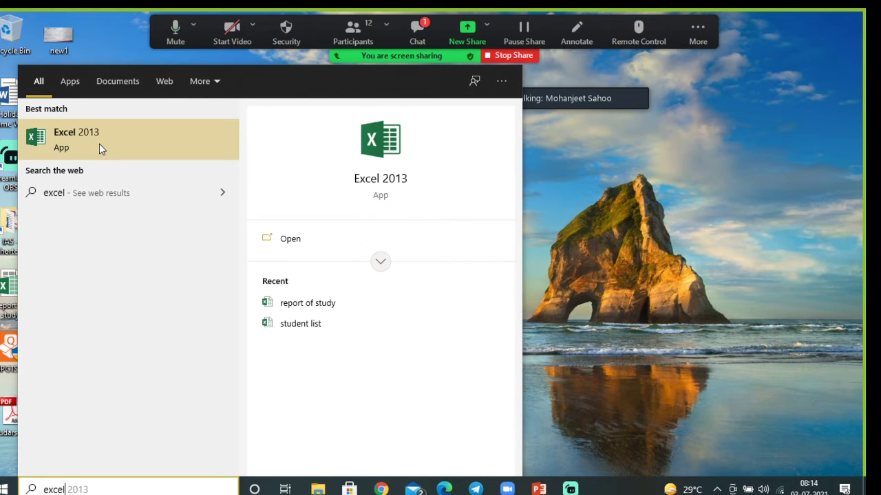
click(99, 145)
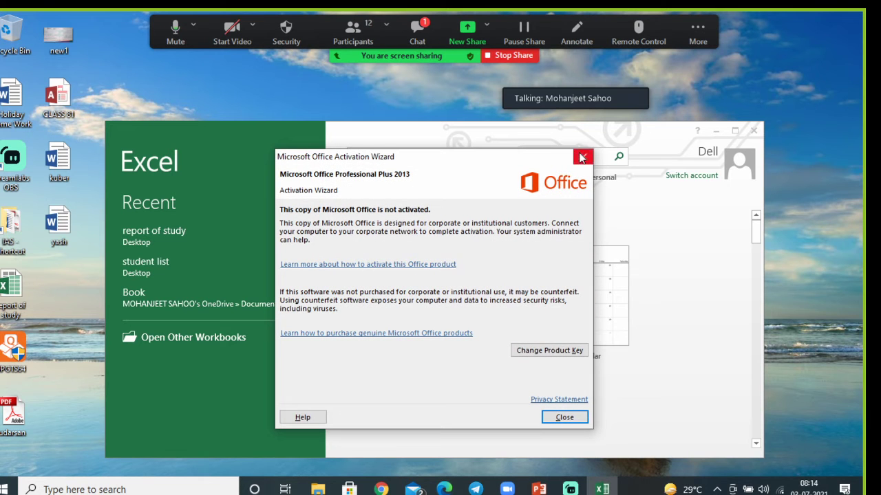
Dismiss the activation notice and open a maximised blank workbook
click(582, 158)
click(450, 296)
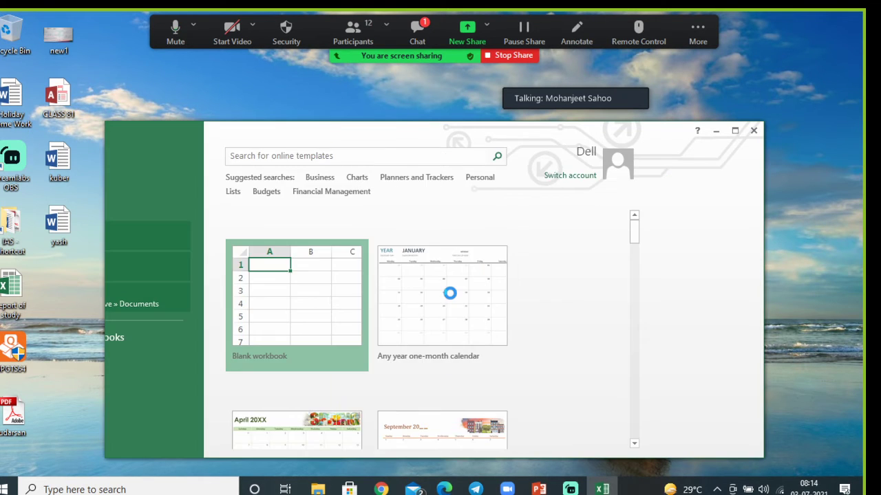
click(449, 291)
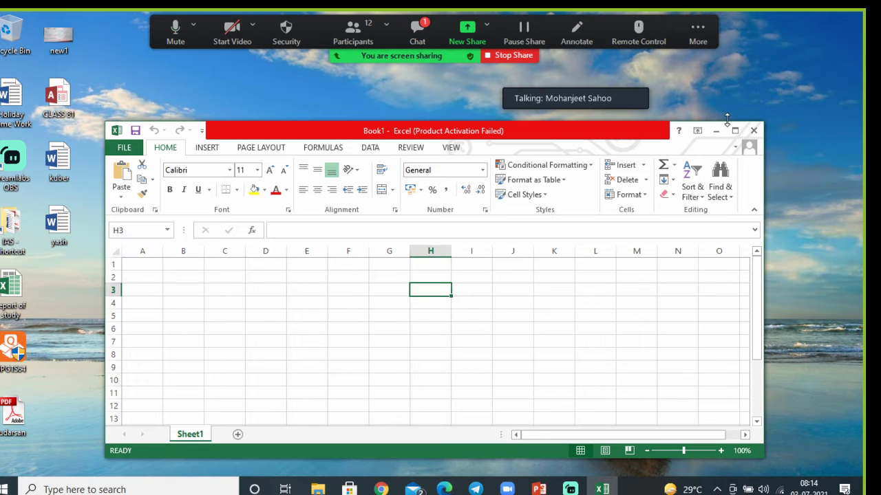
click(734, 130)
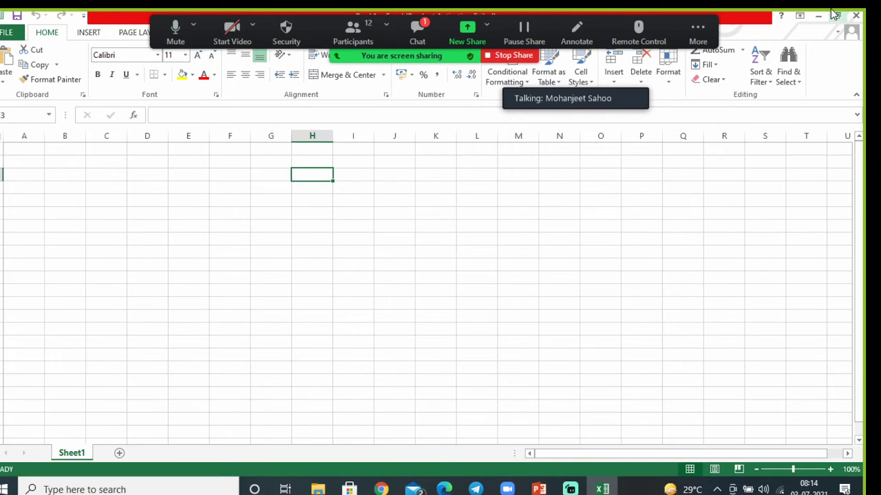
Minimise Excel and refresh the Windows desktop
click(820, 14)
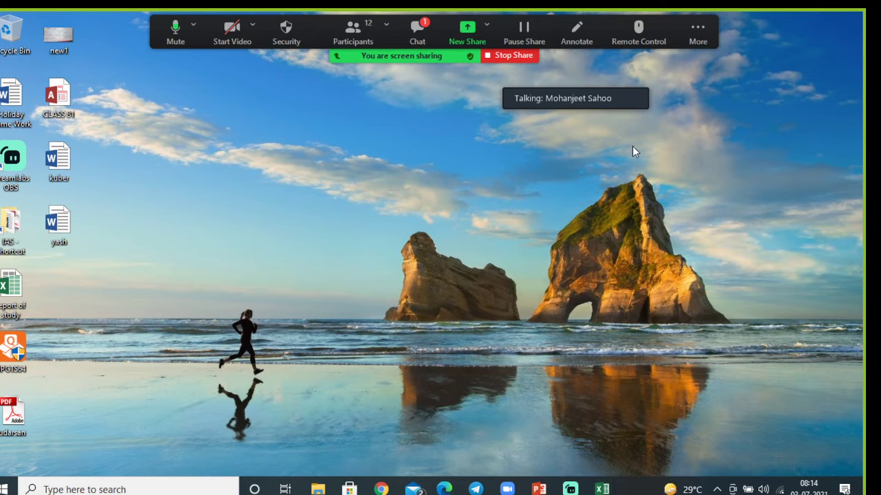
right_click(414, 177)
click(441, 214)
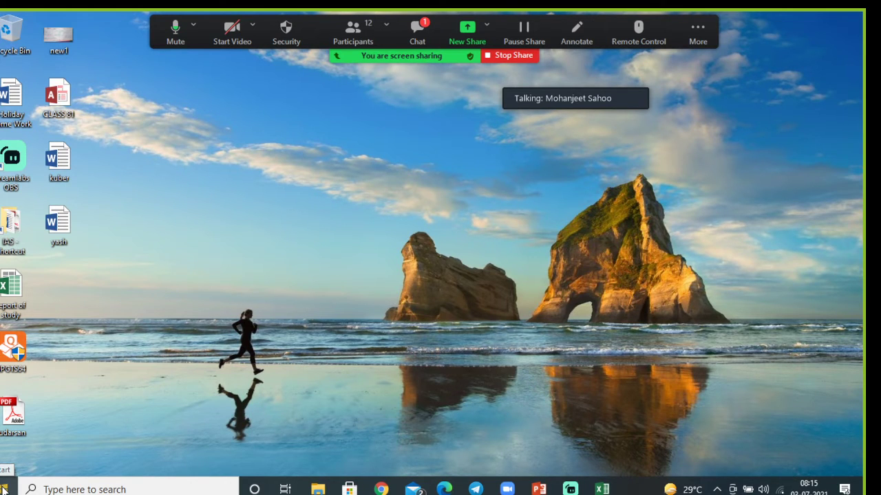
Launch Excel 2013 from the Start menu's Microsoft Office 2013 folder
click(4, 489)
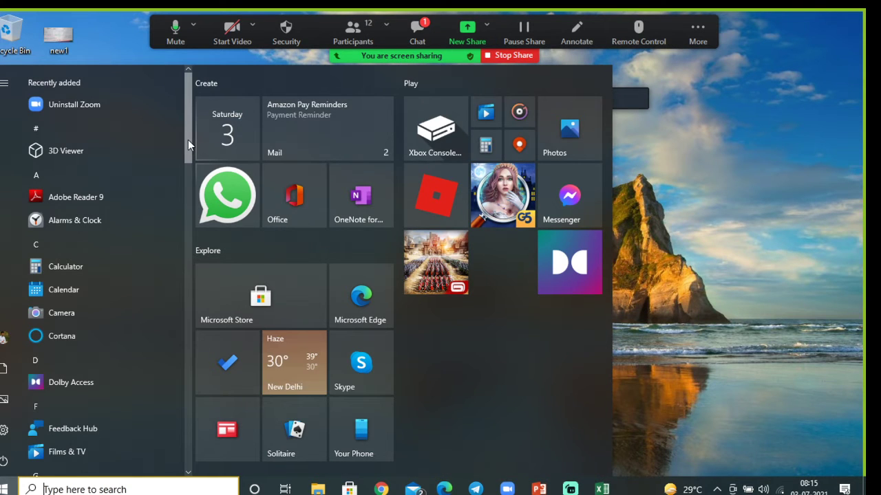
drag(188, 140, 189, 197)
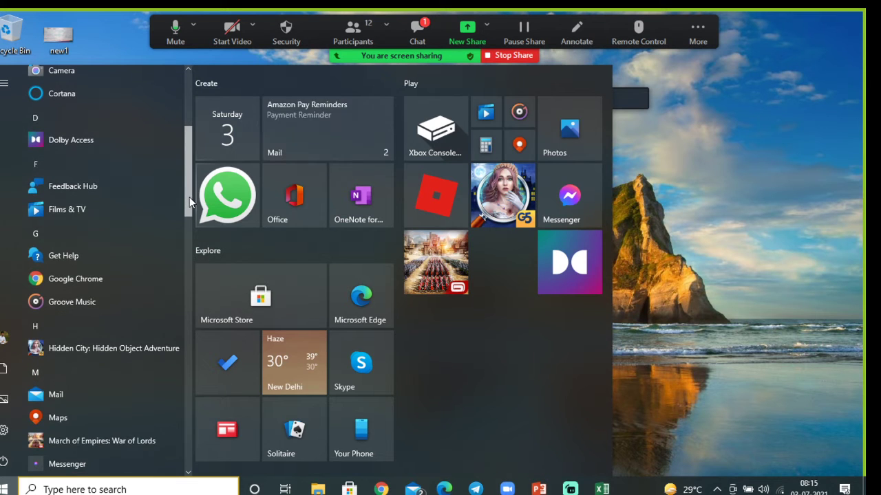
scroll(138, 278, down, 3)
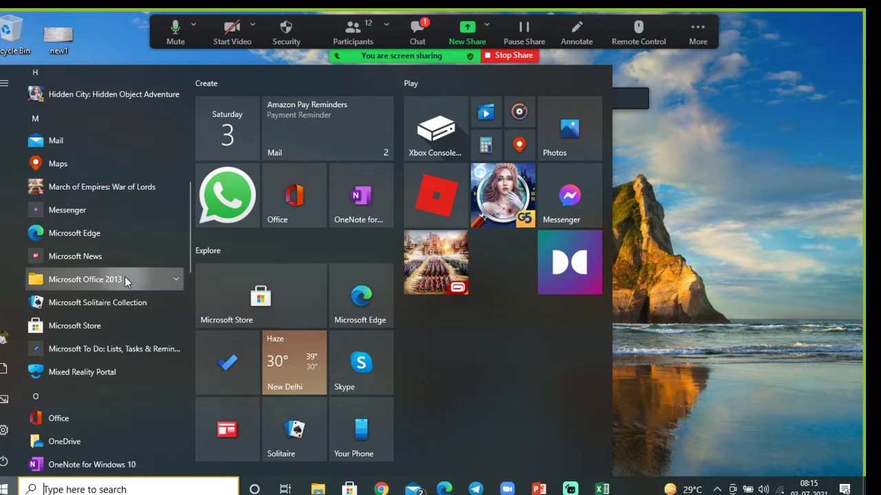
click(125, 278)
mouse_move(189, 207)
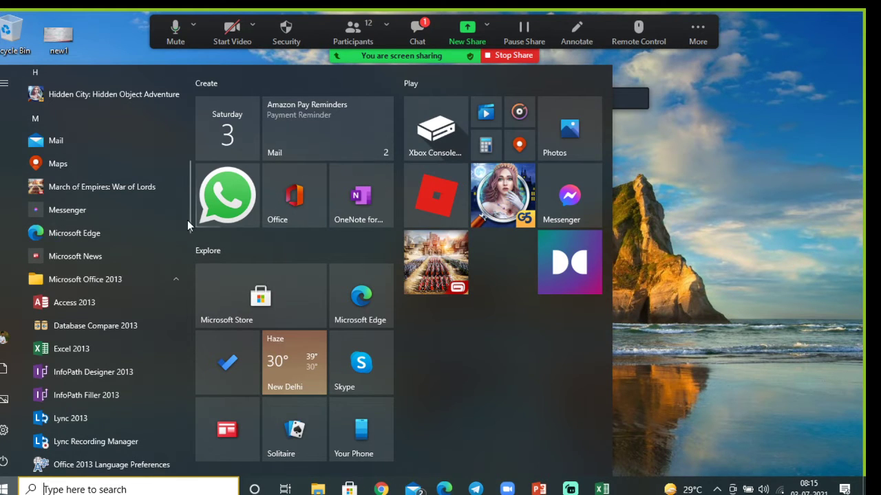
drag(189, 212, 189, 229)
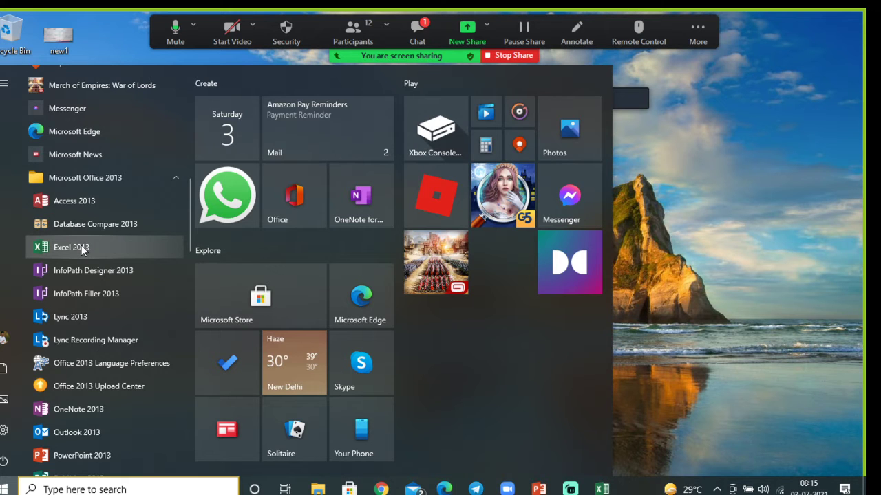
click(81, 248)
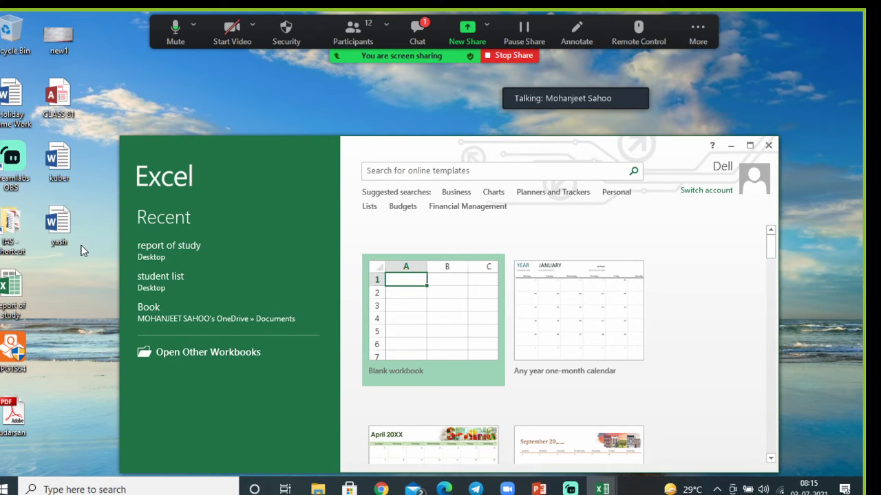
Create a blank workbook and maximise its window to fill the screen
click(434, 326)
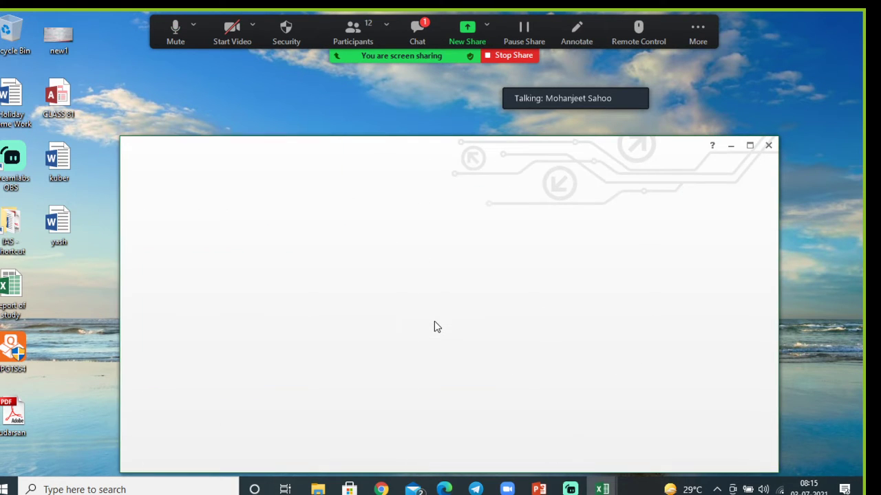
click(751, 145)
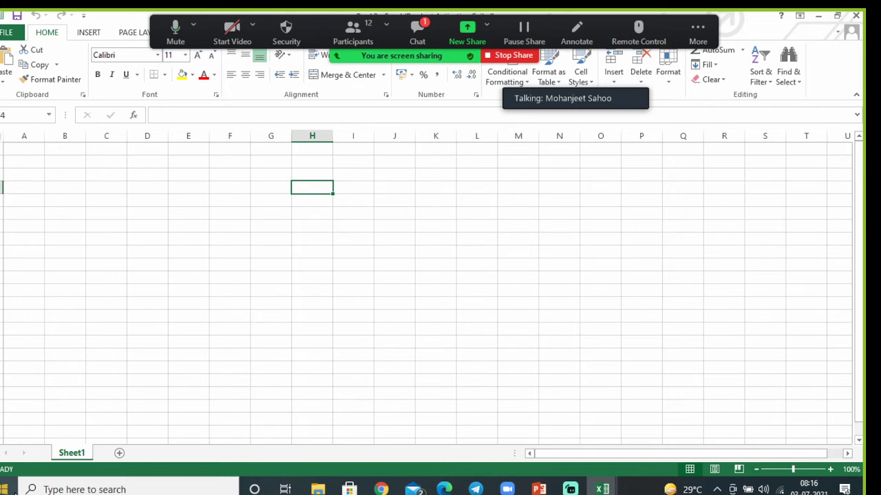
click(2, 489)
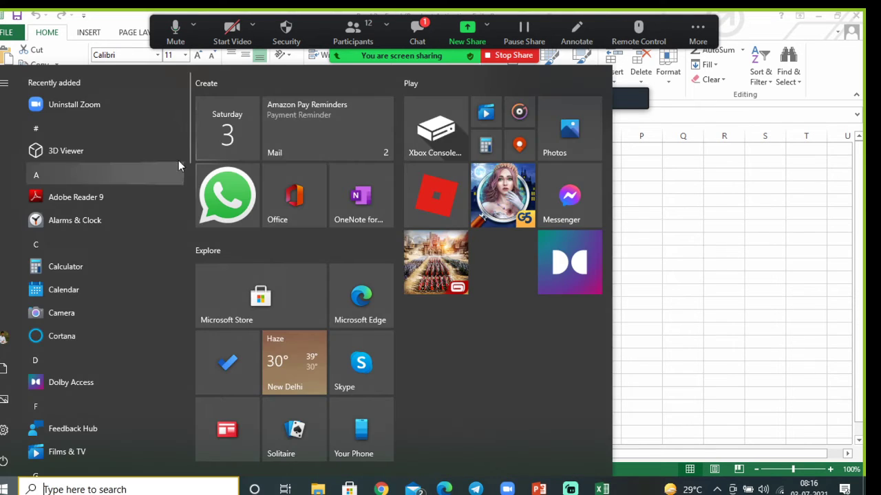
drag(190, 141, 188, 236)
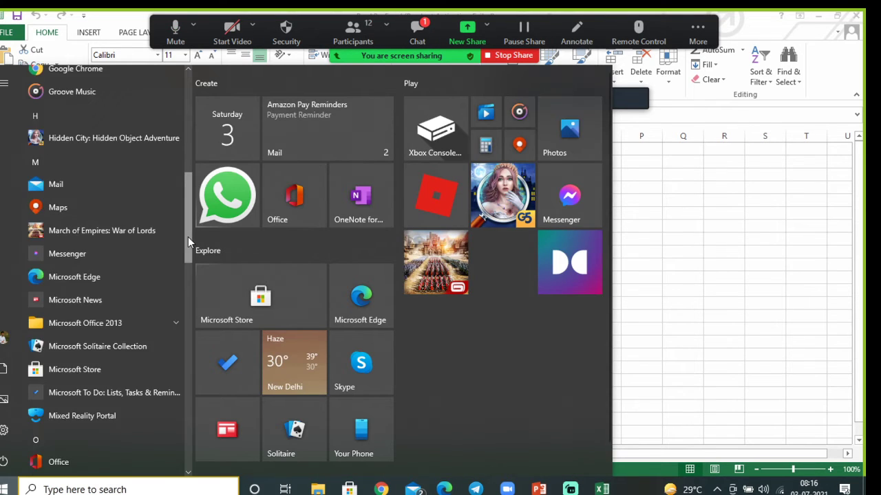
click(158, 322)
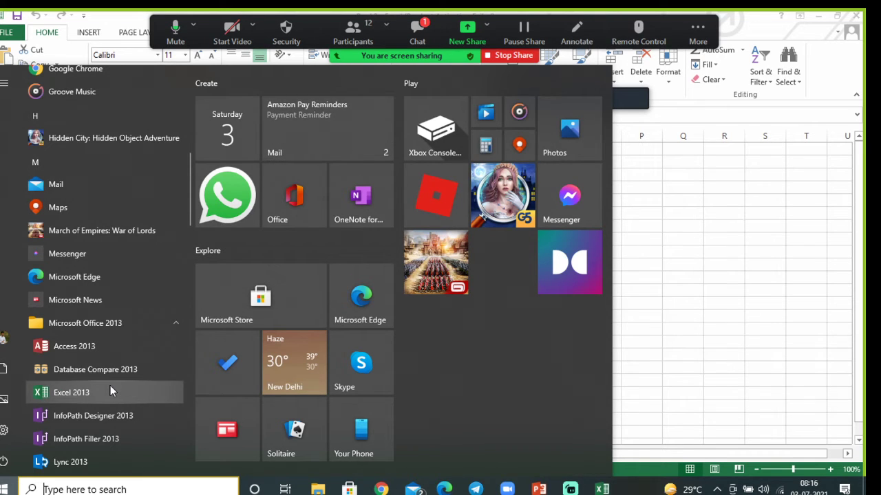
click(663, 227)
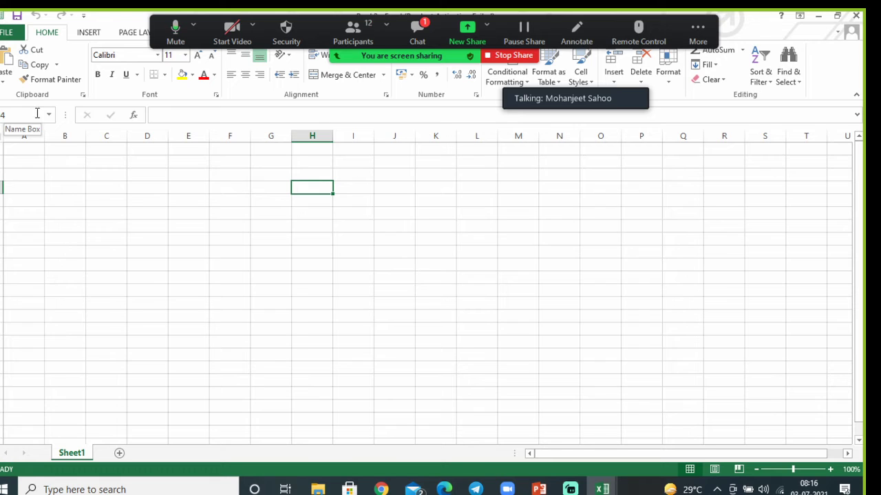
Enter the text 'ghhbb' through the formula bar, then select cells B4 and D1
click(176, 114)
text(g)
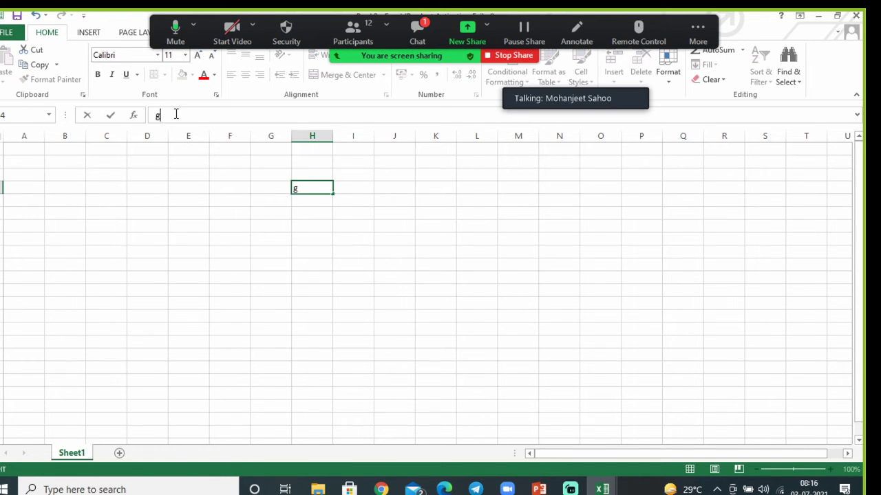
text(hhbb)
click(73, 190)
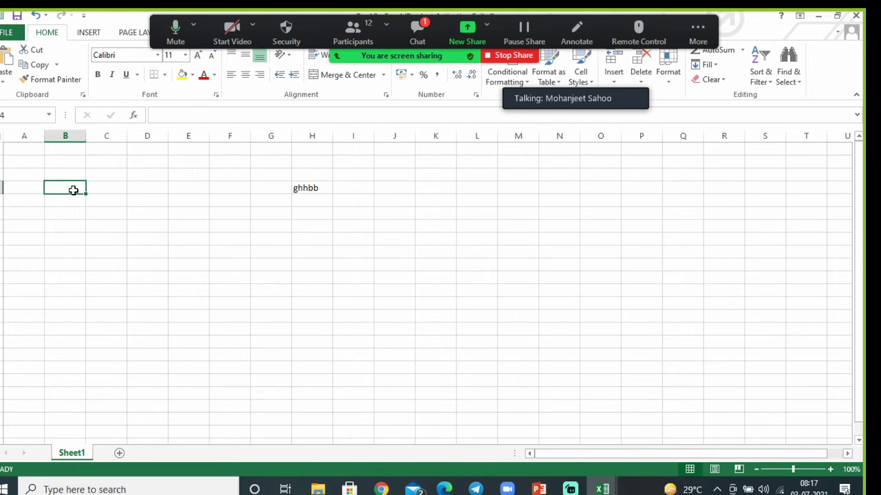
click(154, 148)
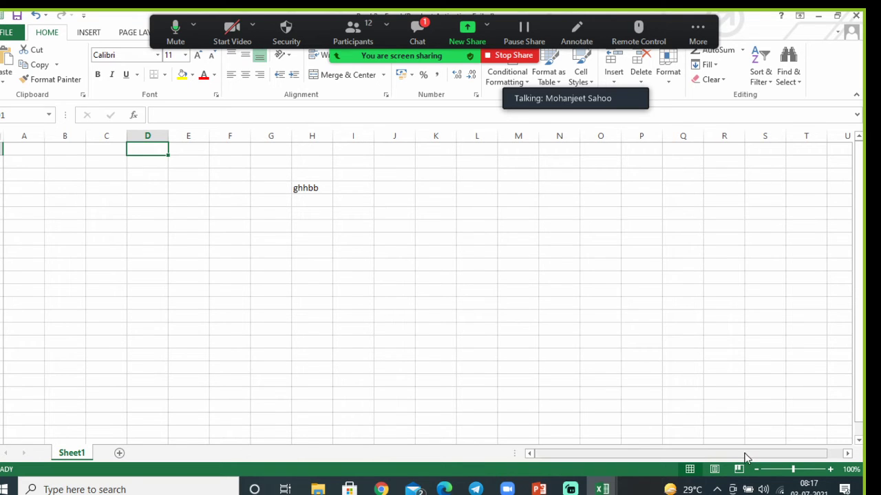
Adjust the sheet's scroll position and drag-select a block of cells across columns J to M
mouse_move(744, 458)
mouse_down()
mouse_move(734, 445)
mouse_move(695, 458)
mouse_move(737, 454)
mouse_up()
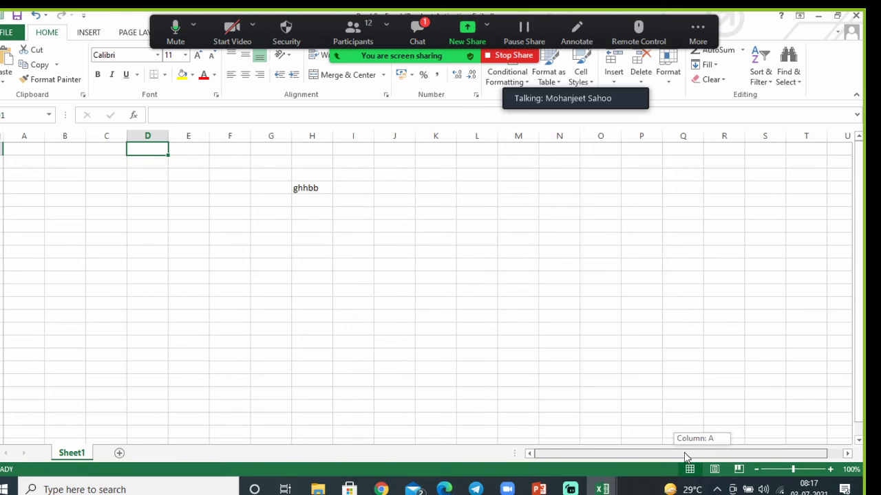
drag(737, 454, 747, 454)
mouse_move(863, 375)
mouse_down()
mouse_move(856, 317)
mouse_move(860, 342)
mouse_up()
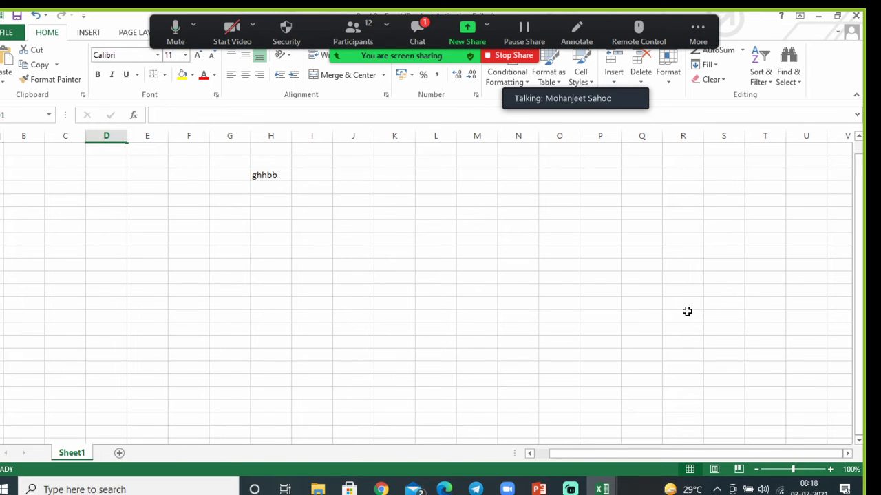
drag(339, 210, 488, 364)
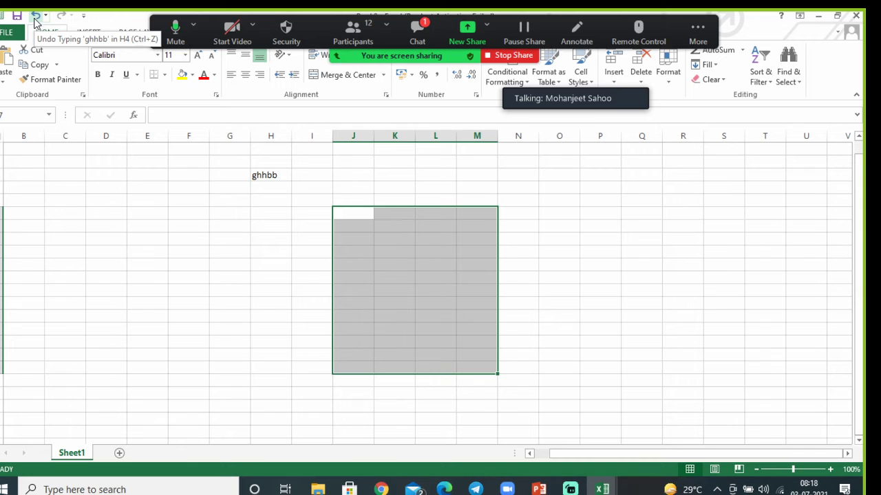
click(36, 16)
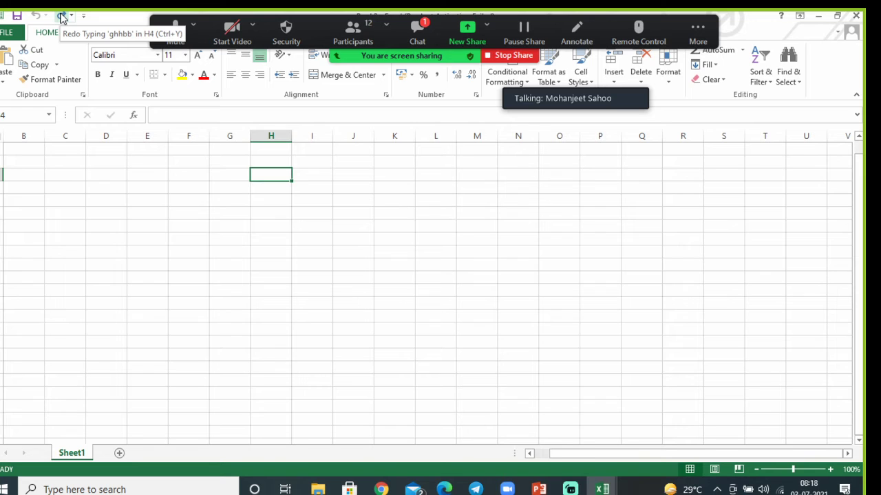
click(61, 17)
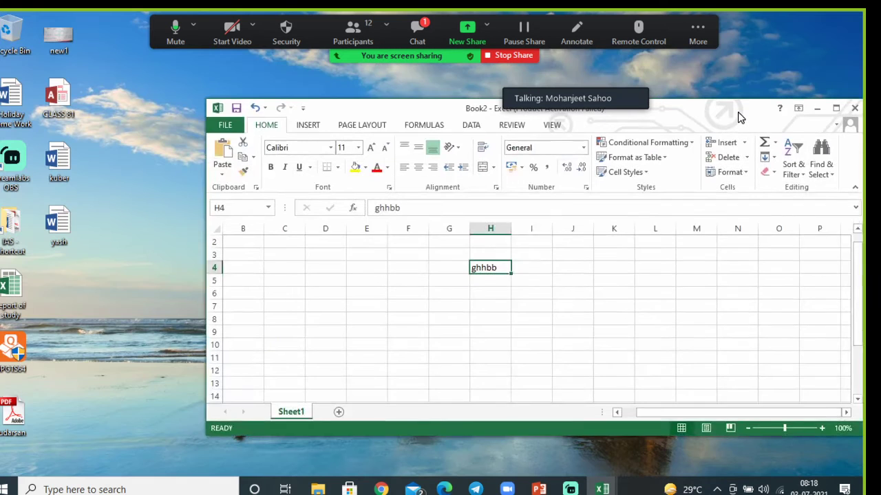
Drag the maximized Book2 title bar down to restore it as a smaller window
drag(743, 23, 617, 146)
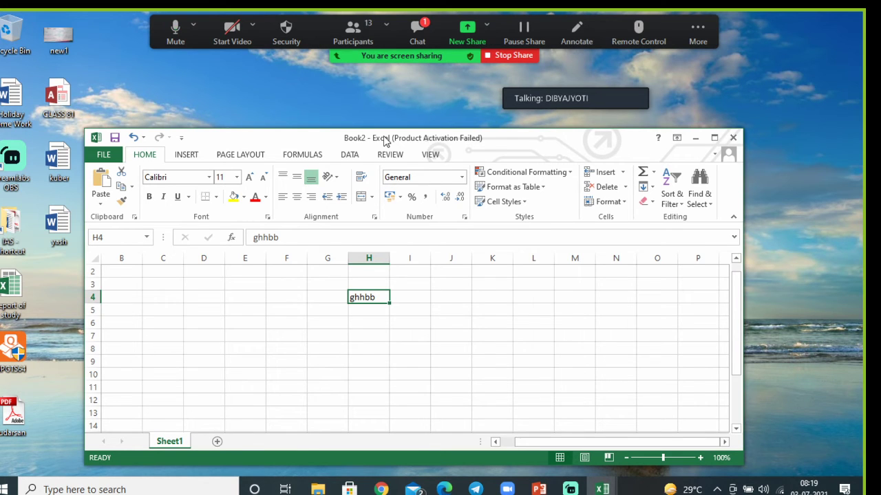
Maximize the Book2 window to full screen and select cell G8
click(715, 139)
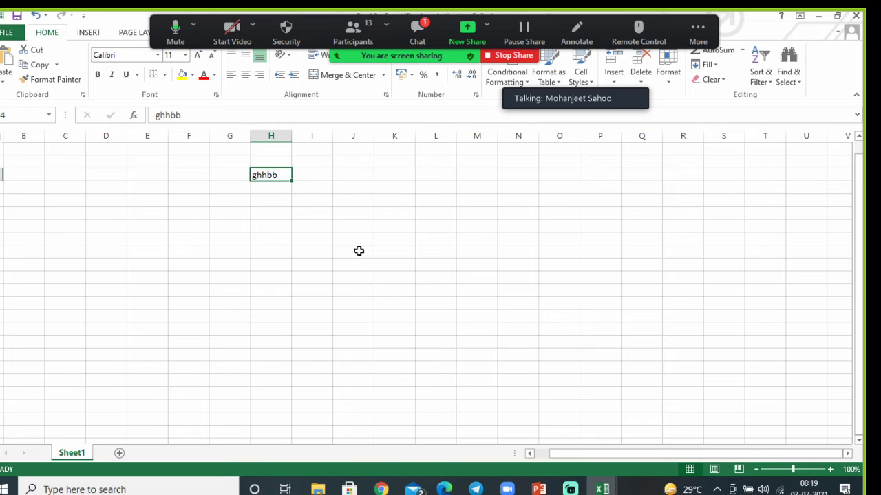
click(221, 225)
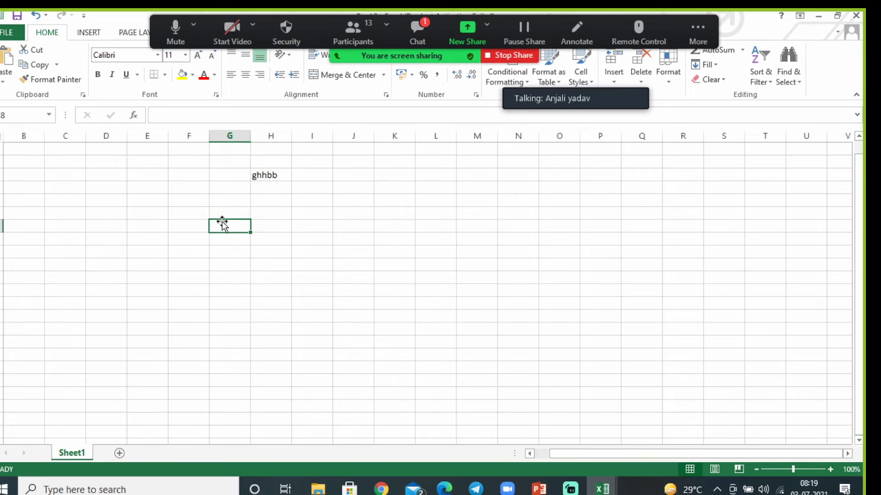
click(357, 26)
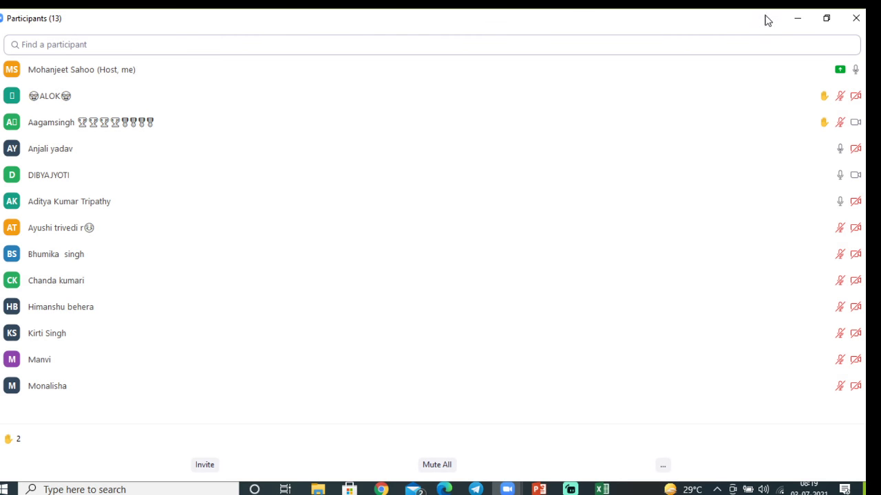
click(796, 18)
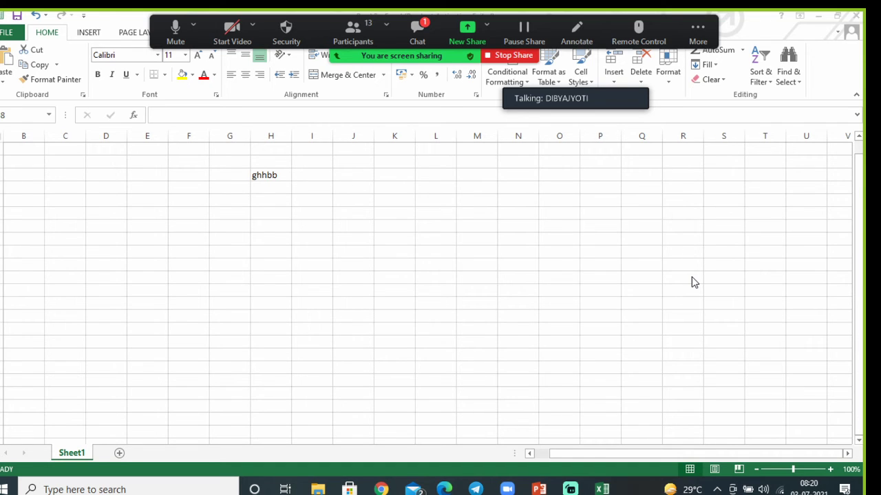
Enter 'hdsfdjk' in G8 and 'ghjbjabsab' in G9, then undo and redo the G9 entry
click(275, 215)
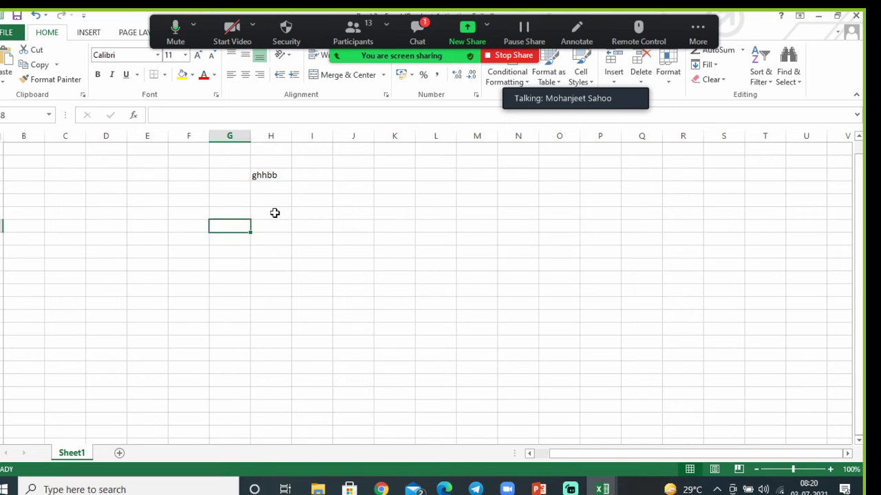
text(hdsfdjk)
key(Return)
text(ghj)
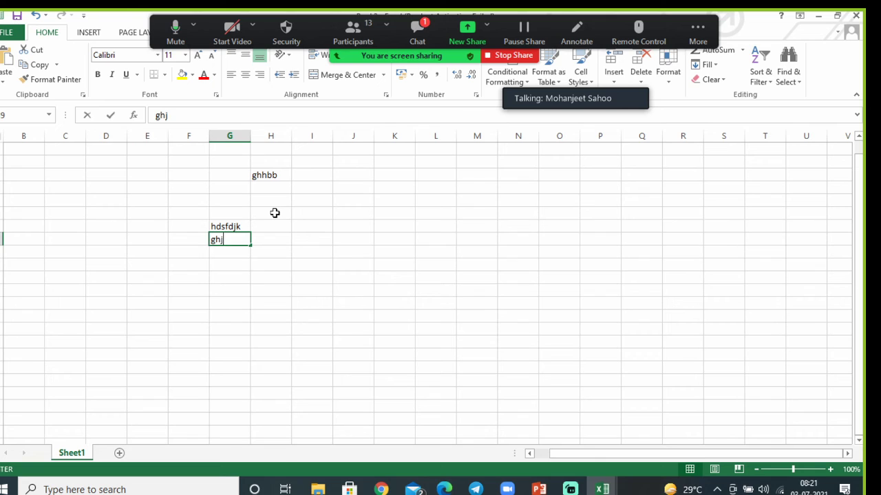
text(bjabsab)
click(247, 262)
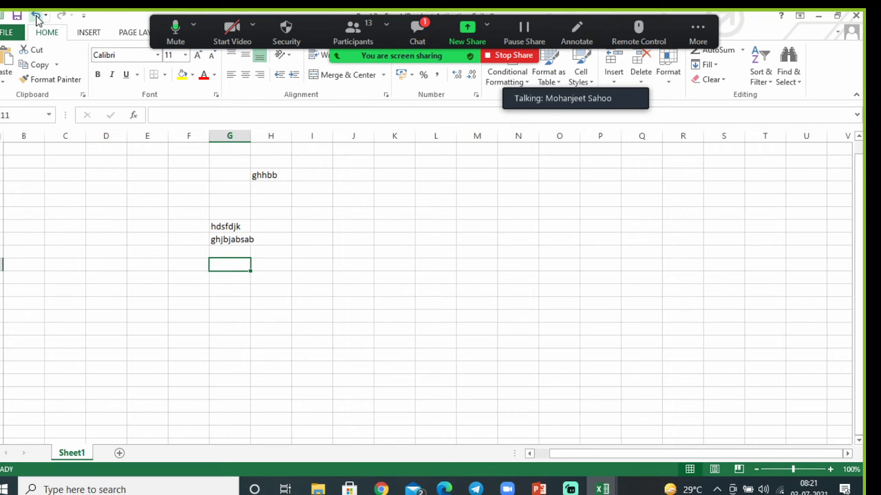
click(36, 15)
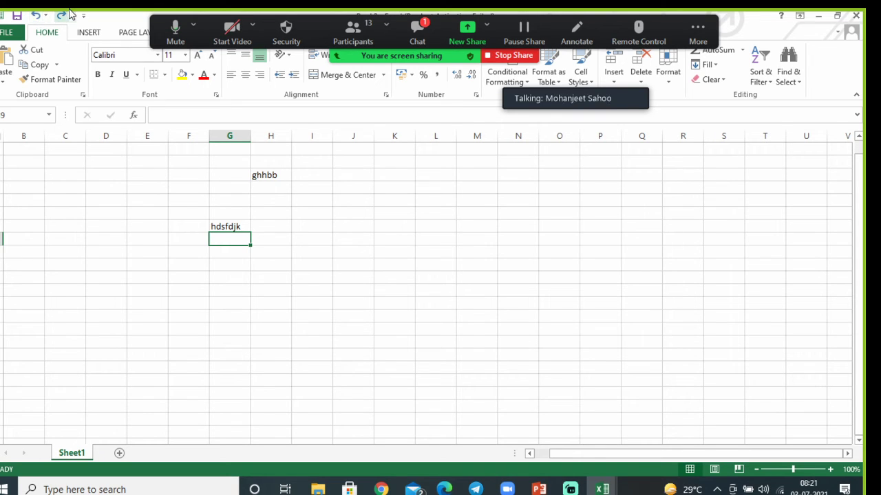
click(62, 15)
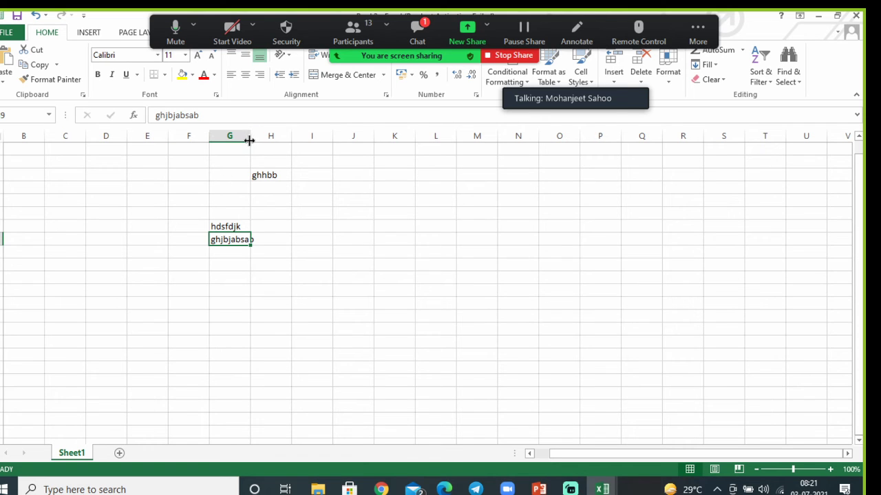
click(346, 228)
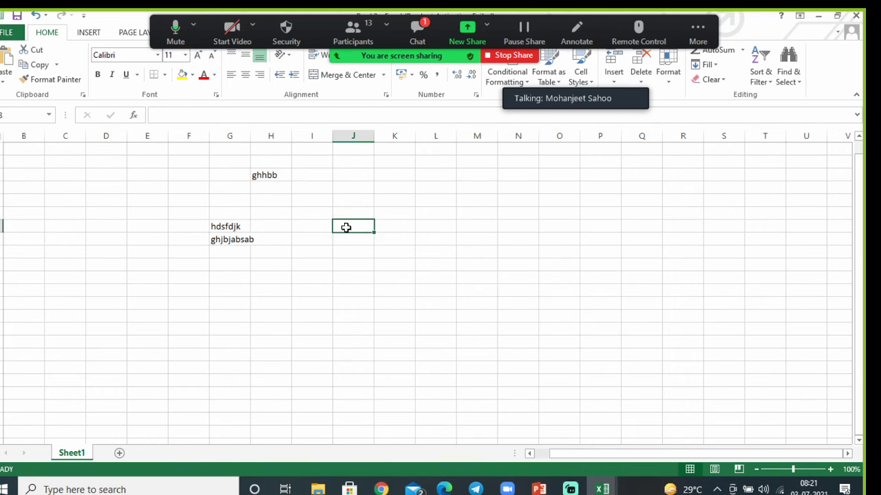
double_click(243, 227)
key(BackSpace)
key(BackSpace)
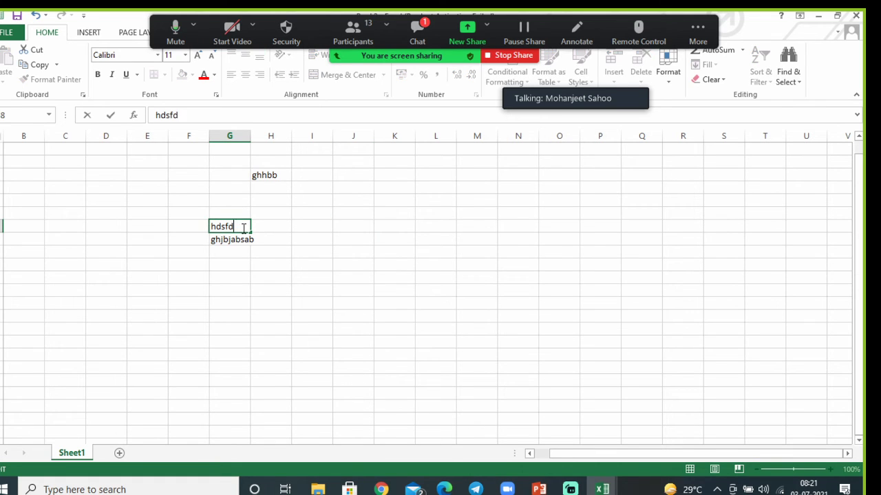
key(BackSpace)
key(BackSpace)
click(364, 238)
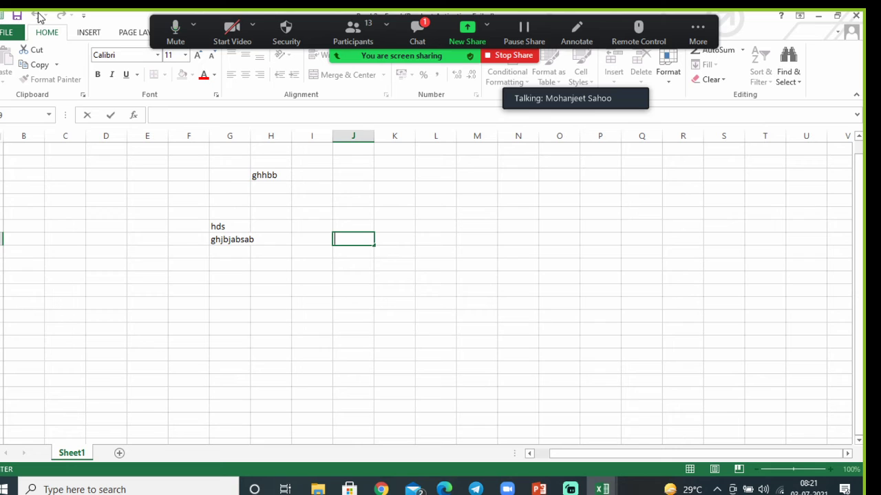
click(187, 239)
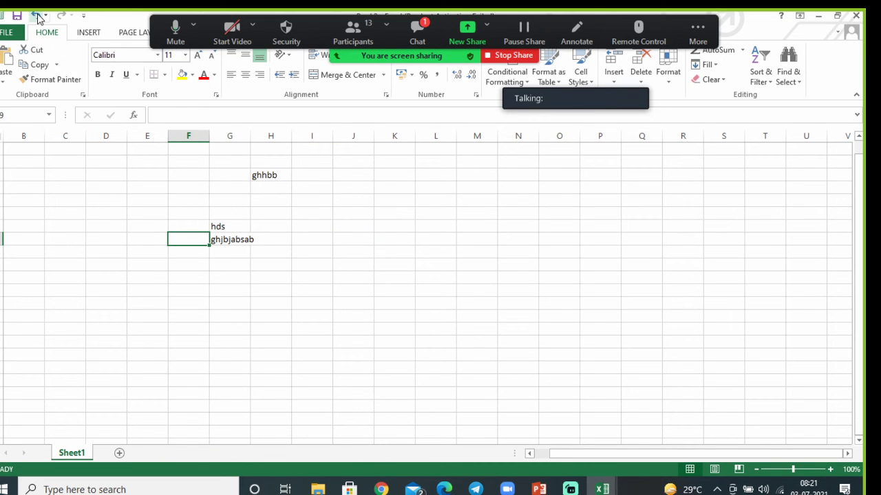
click(37, 16)
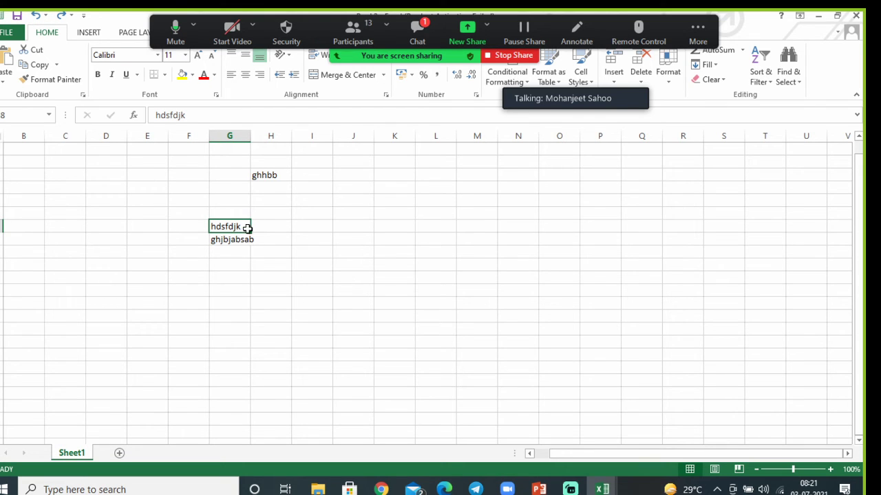
Shorten H4 from 'ghhbb' to 'gh', undo and redo that edit, then select J6
double_click(284, 175)
key(BackSpace)
key(BackSpace)
key(BackSpace)
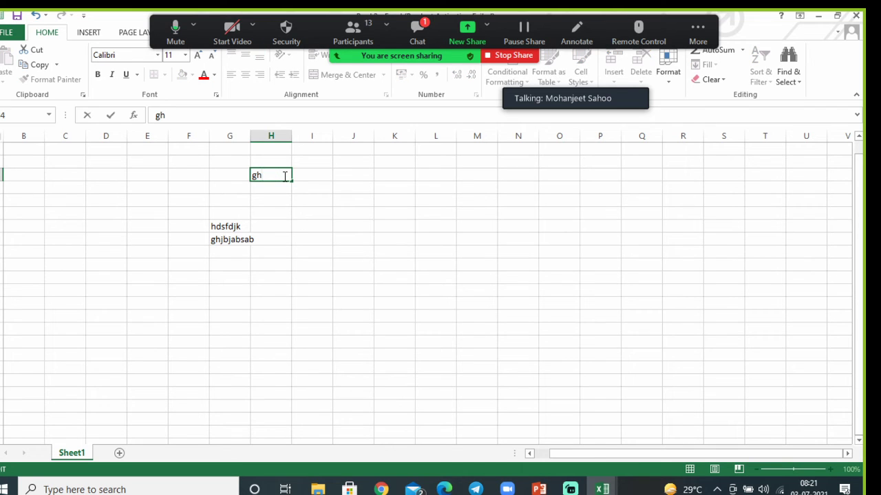
click(355, 270)
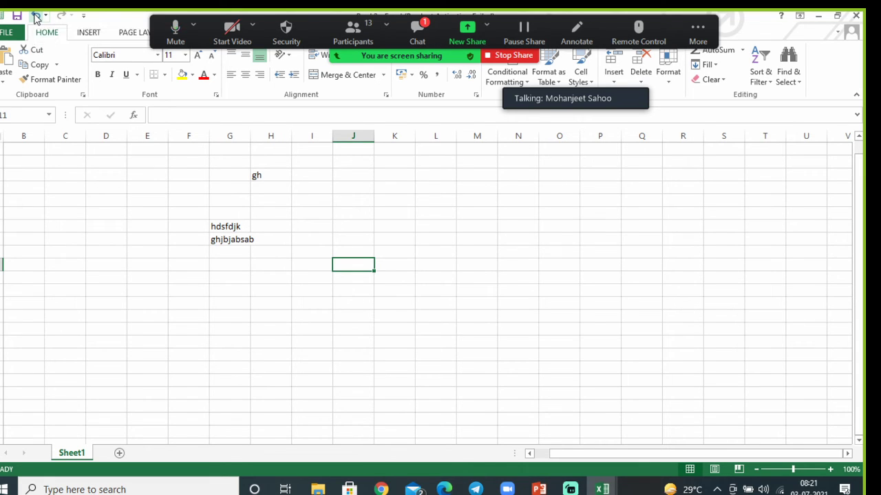
click(34, 17)
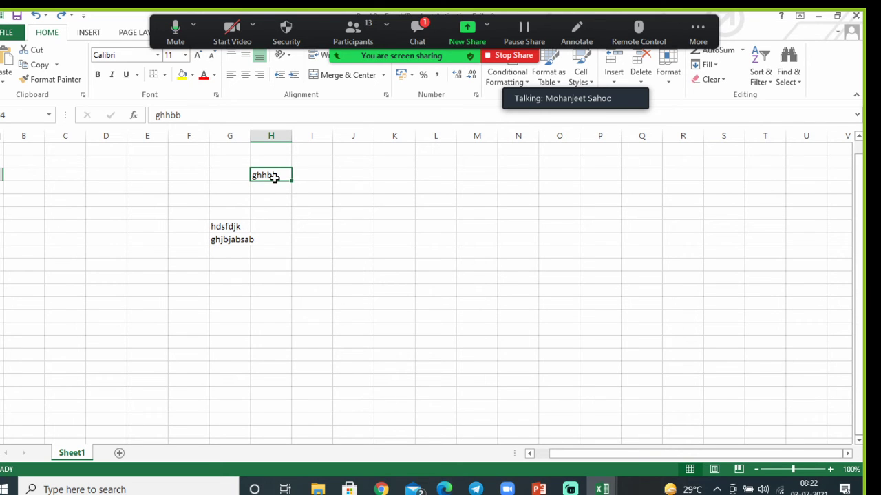
click(62, 17)
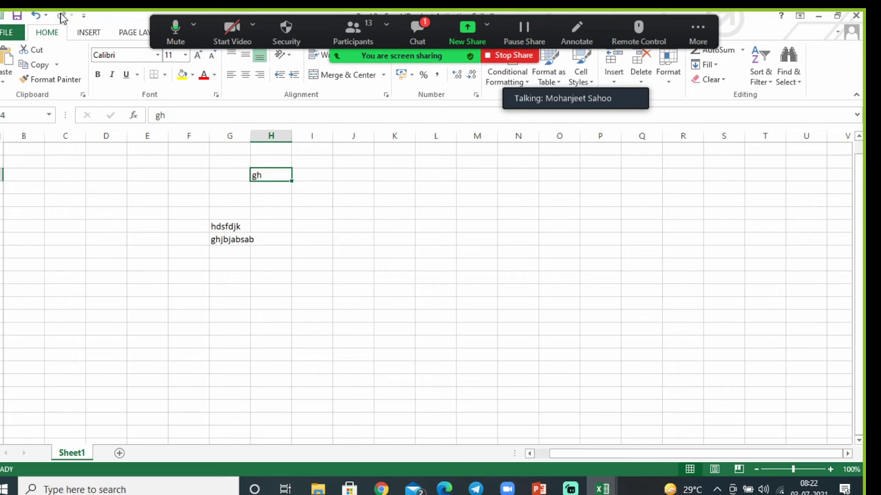
click(368, 201)
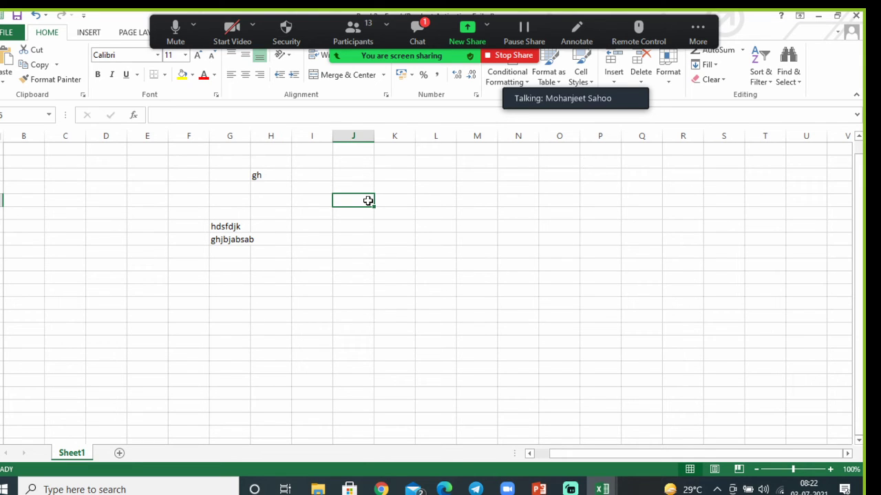
Close Book2 without saving and relaunch Excel 2013 from the Start menu's Microsoft Office 2013 folder
click(856, 14)
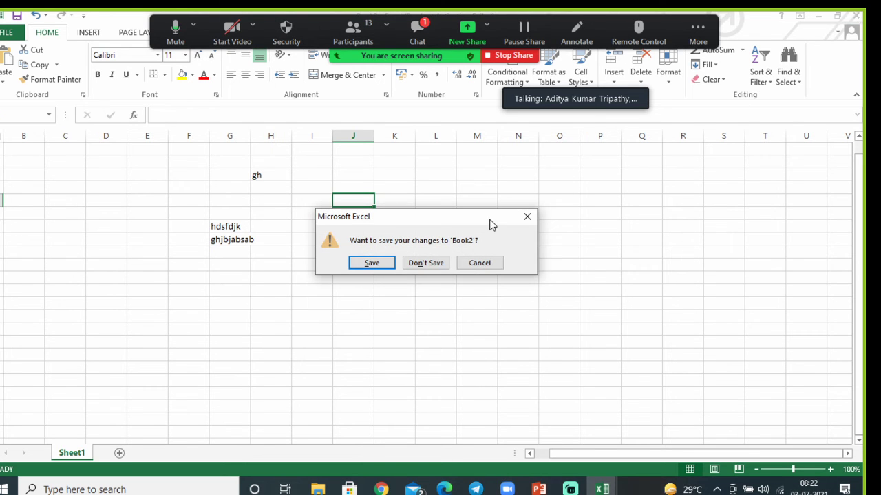
click(420, 262)
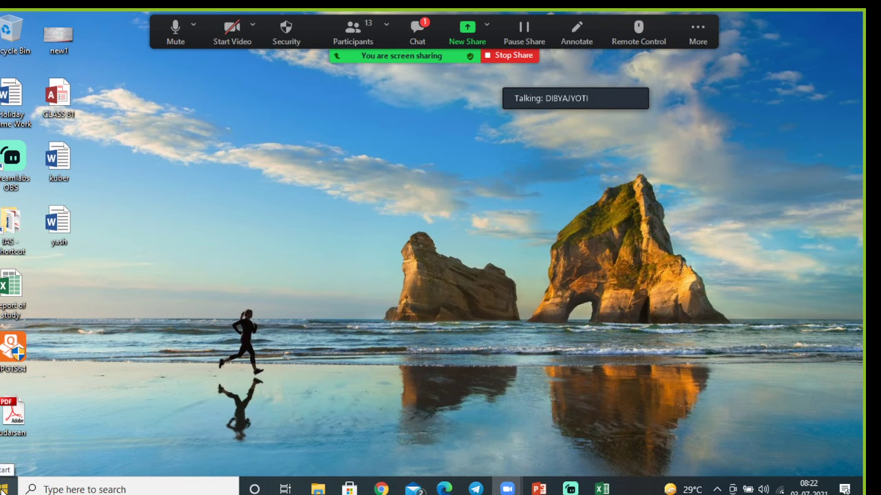
click(4, 488)
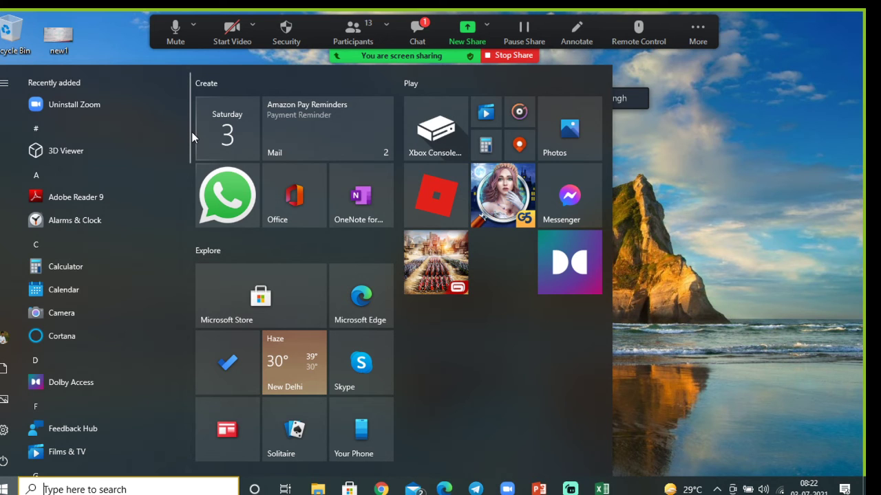
drag(191, 131, 139, 267)
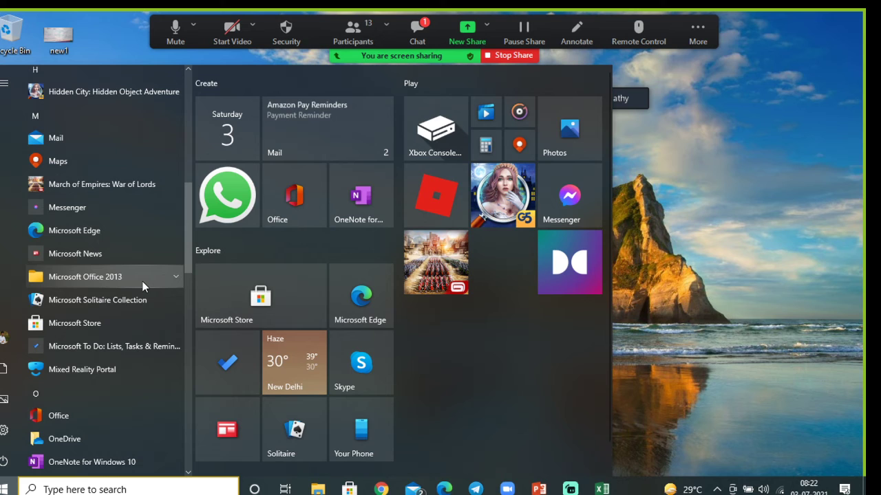
click(142, 281)
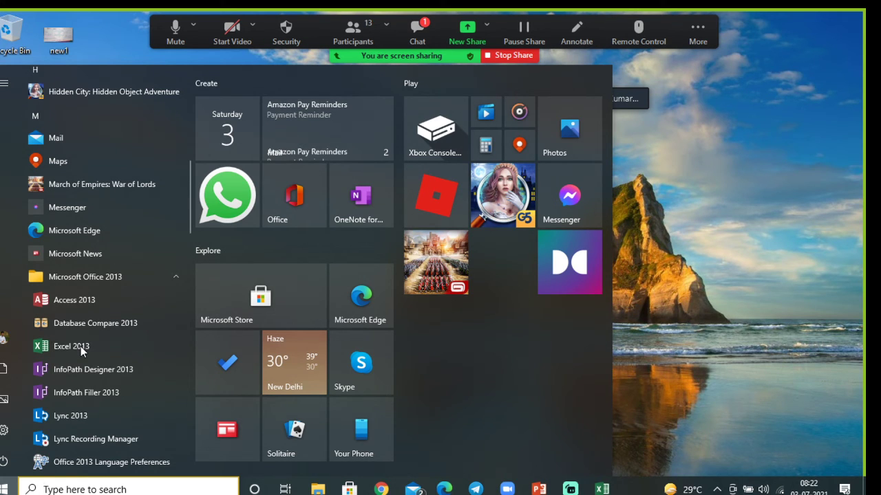
click(81, 346)
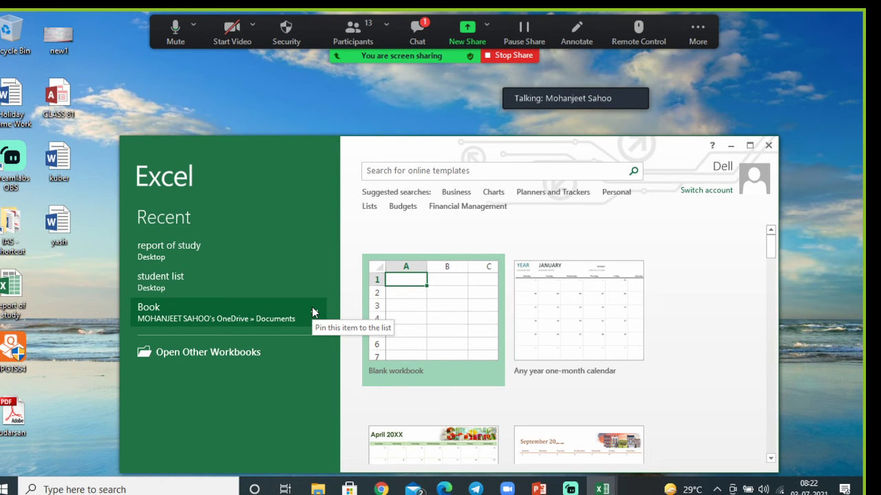
Move the start window and create a workbook from the Any year one-month calendar template
drag(416, 146, 333, 96)
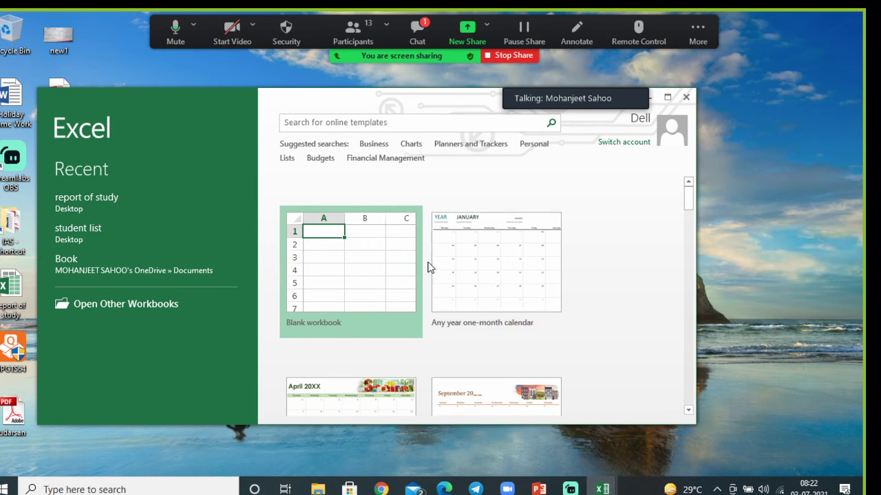
mouse_move(433, 313)
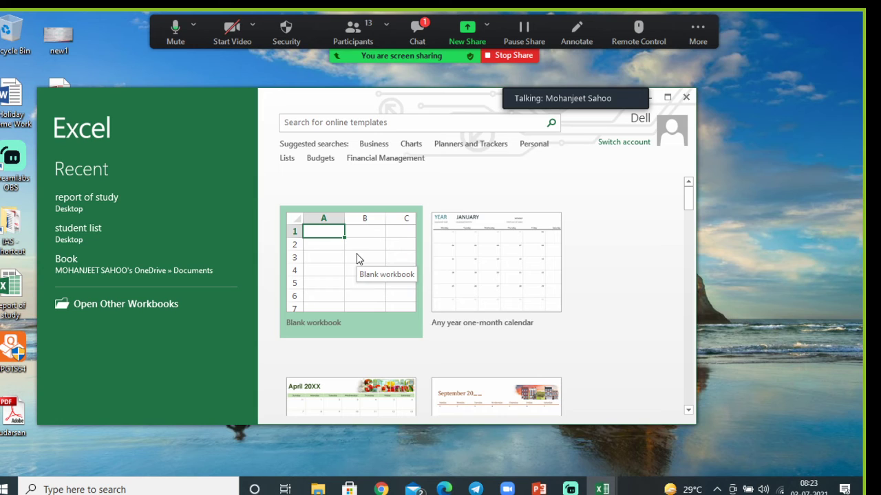
click(500, 288)
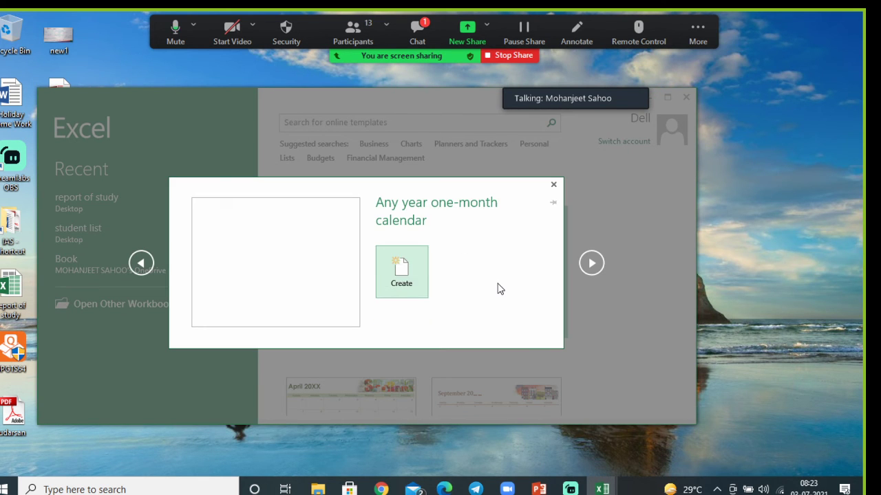
click(400, 276)
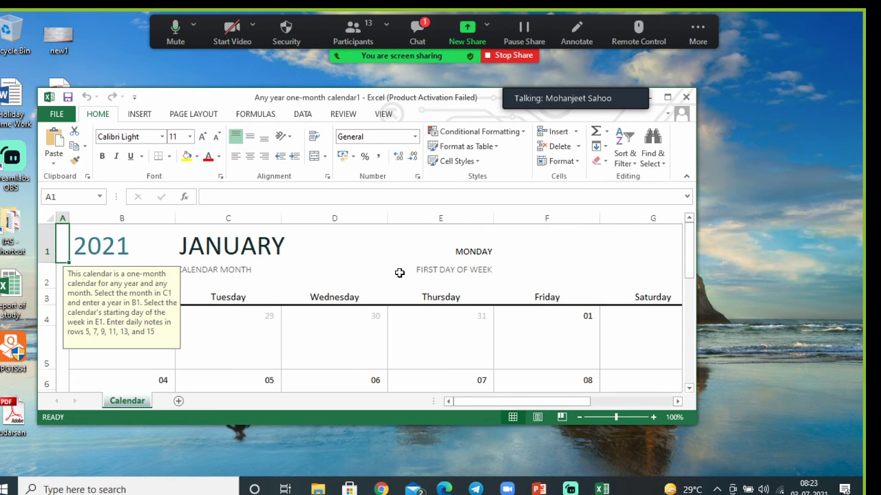
Maximize the calendar, inspect the year cell's =YEAR(TODAY()) formula without changing it, and close the workbook
click(669, 97)
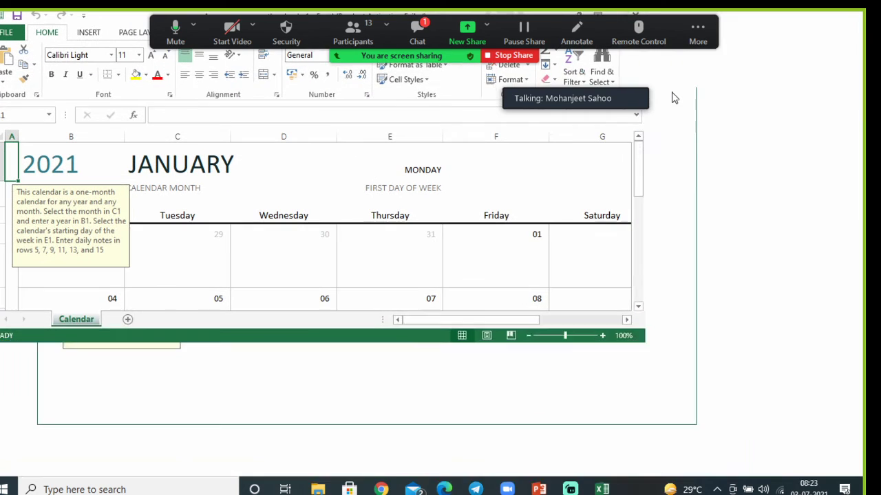
double_click(82, 165)
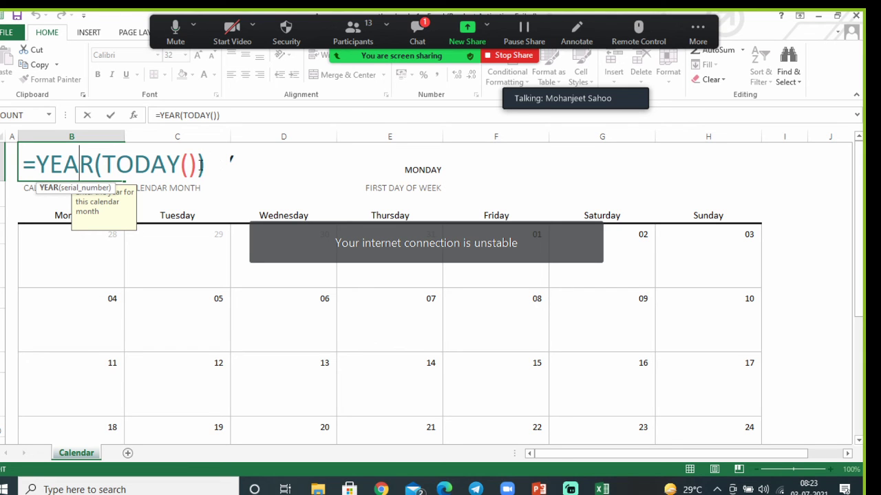
click(169, 273)
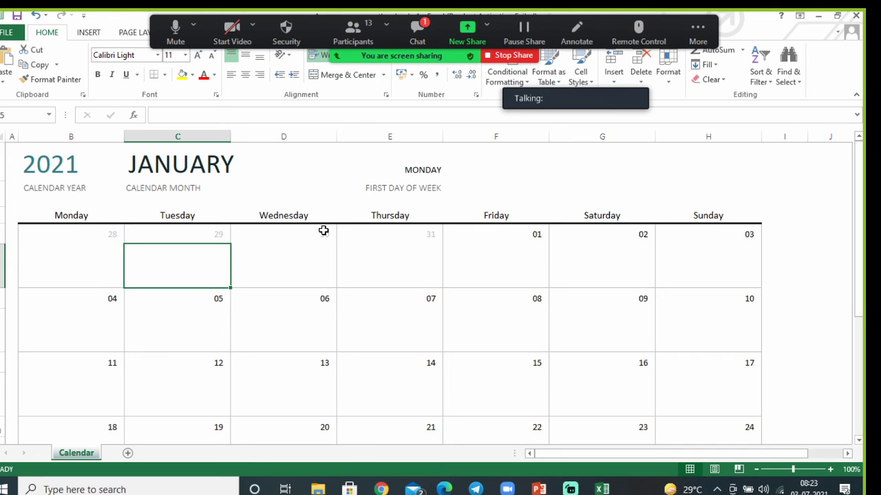
double_click(83, 169)
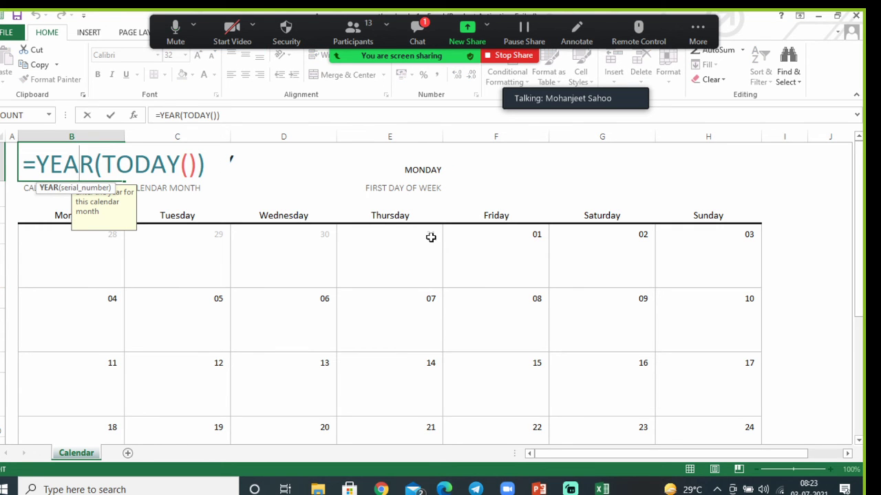
key(Escape)
click(856, 12)
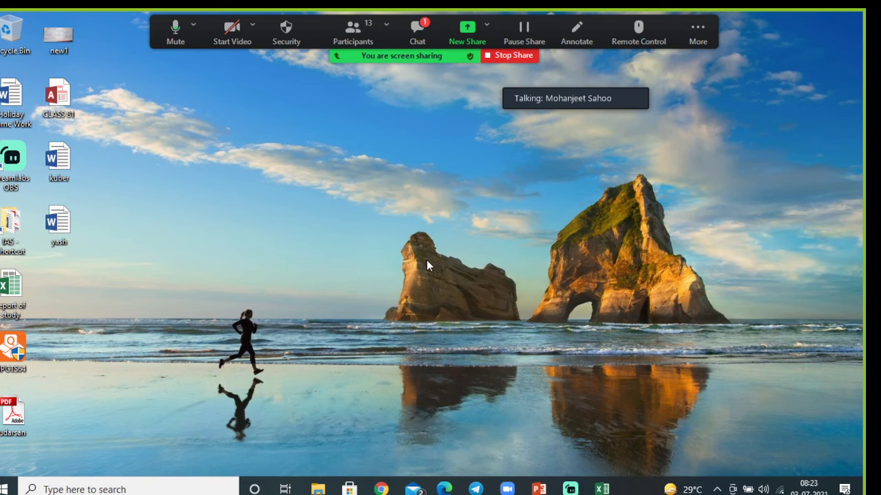
Launch Excel 2013 from the Start menu's app list
click(7, 490)
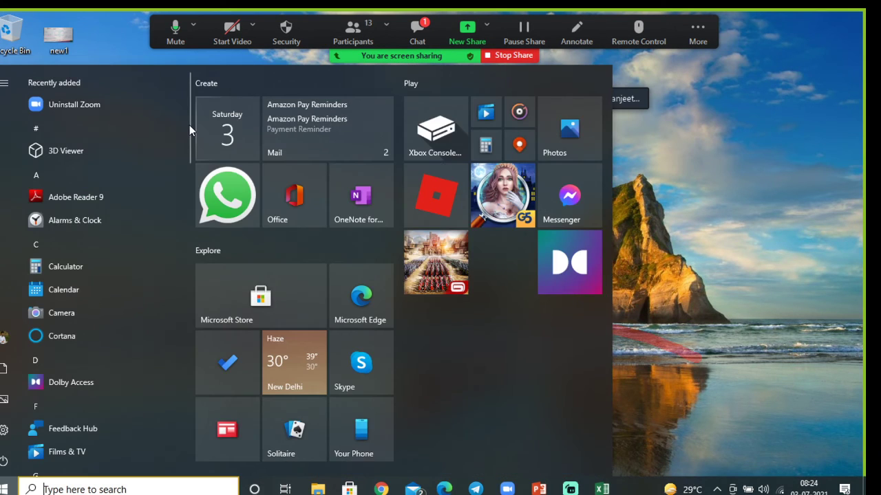
drag(189, 125, 191, 264)
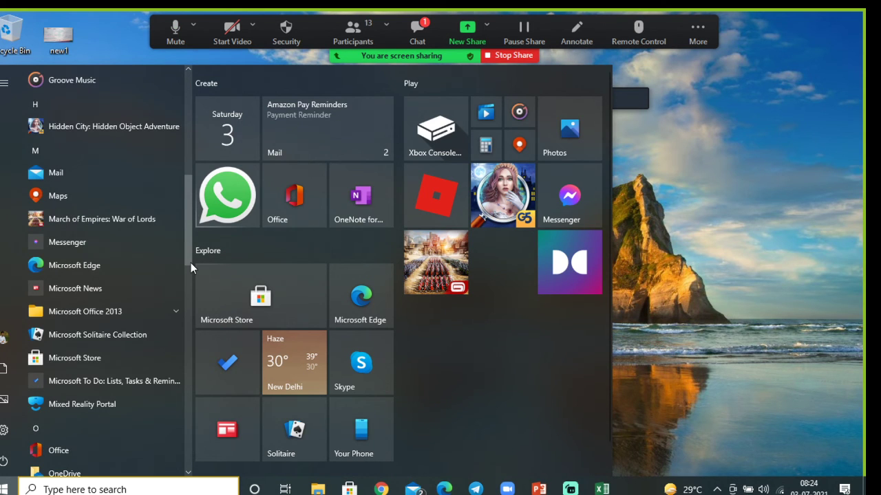
click(76, 380)
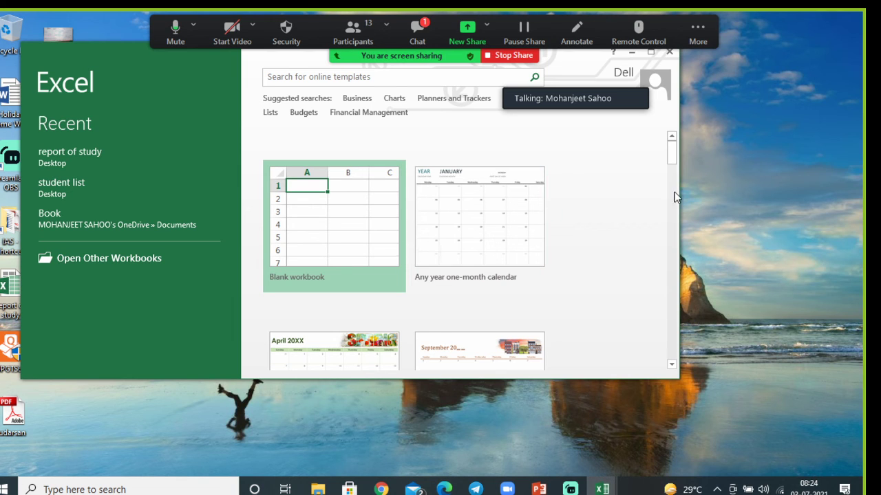
Scroll the template gallery until the Seasonal photo calendar template is in view
drag(673, 160, 674, 178)
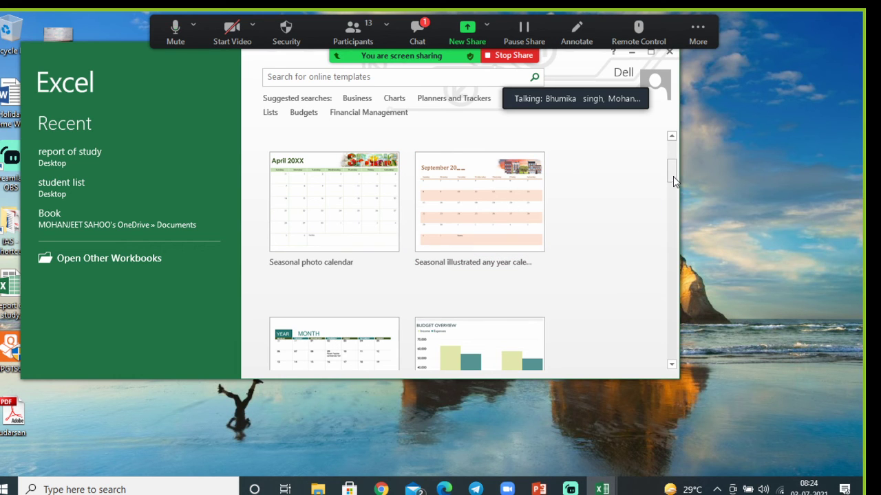
mouse_move(673, 176)
mouse_down()
mouse_move(676, 190)
mouse_move(678, 182)
mouse_up()
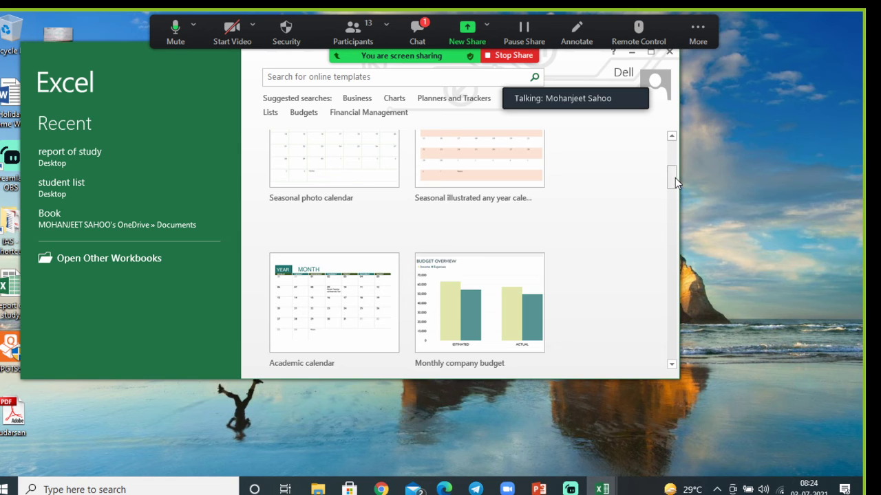
drag(675, 177, 673, 165)
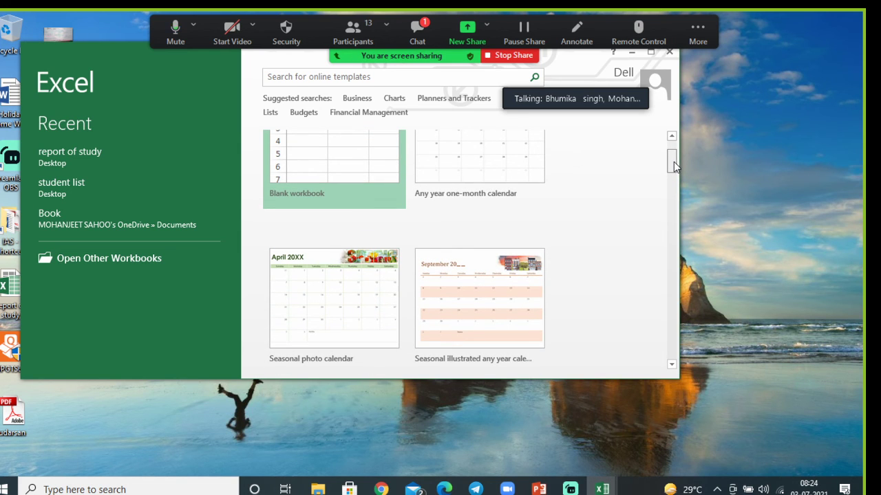
drag(674, 165, 673, 155)
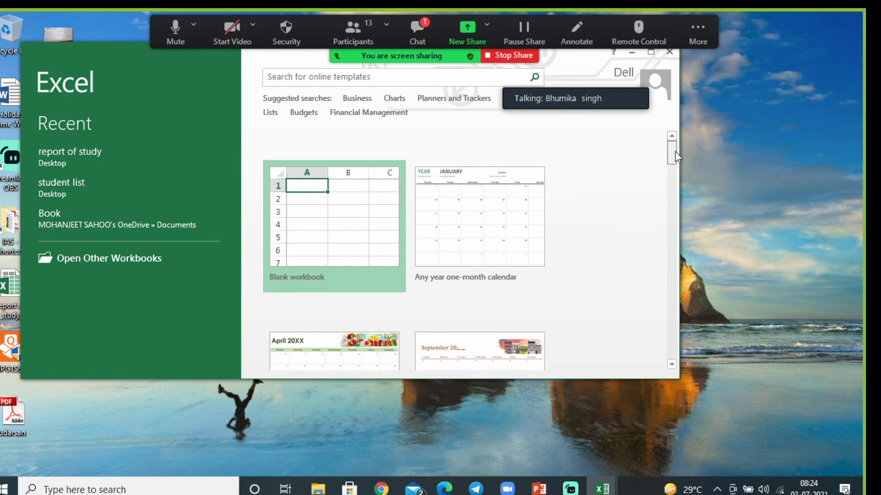
drag(675, 156, 675, 165)
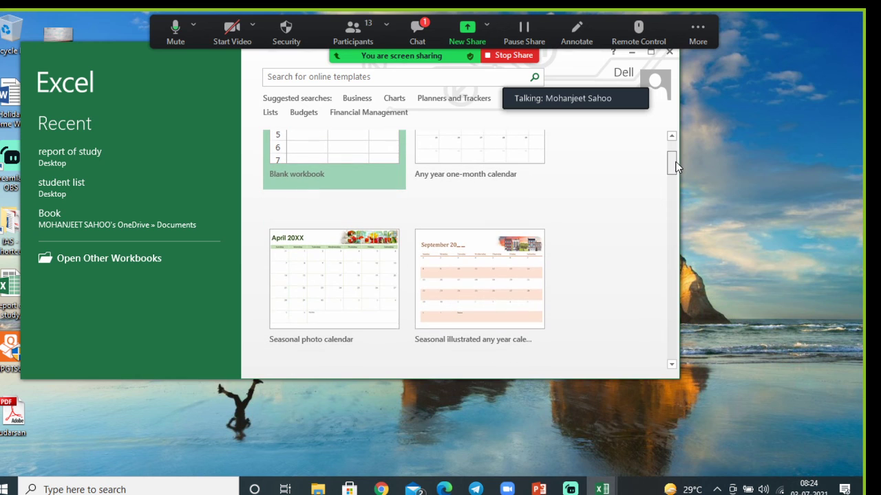
Create a workbook from the Seasonal photo calendar template and select the January 2020 title cell
double_click(341, 270)
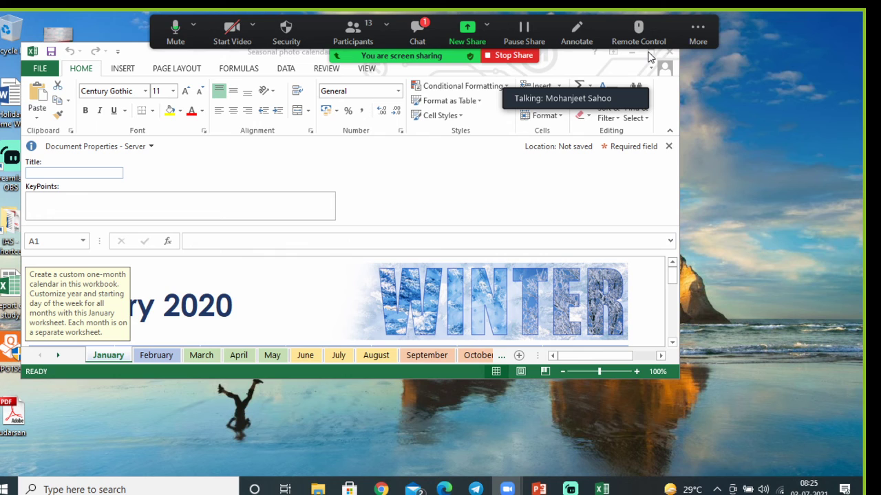
click(674, 296)
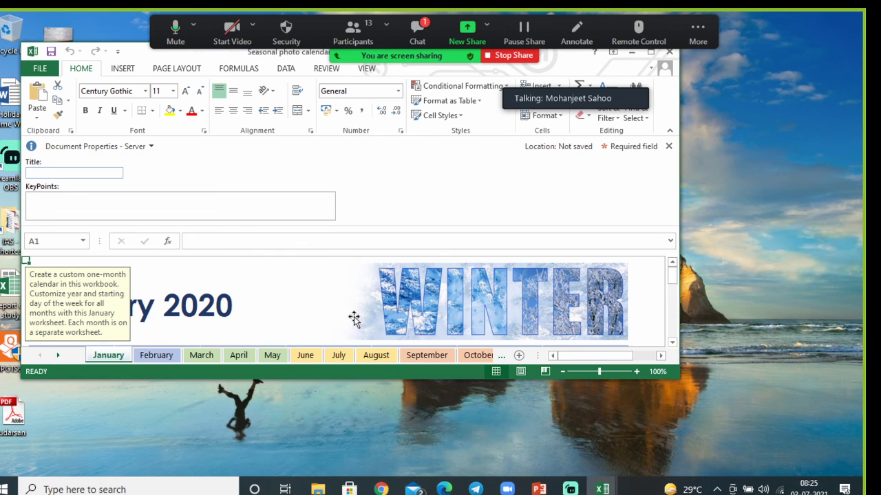
click(229, 307)
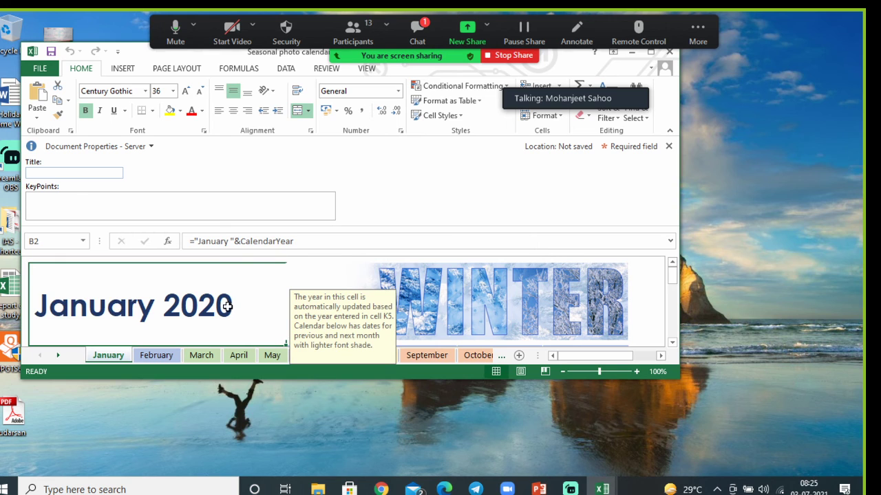
Edit the month title formula, deleting the last two letters of CalendarYear
double_click(215, 309)
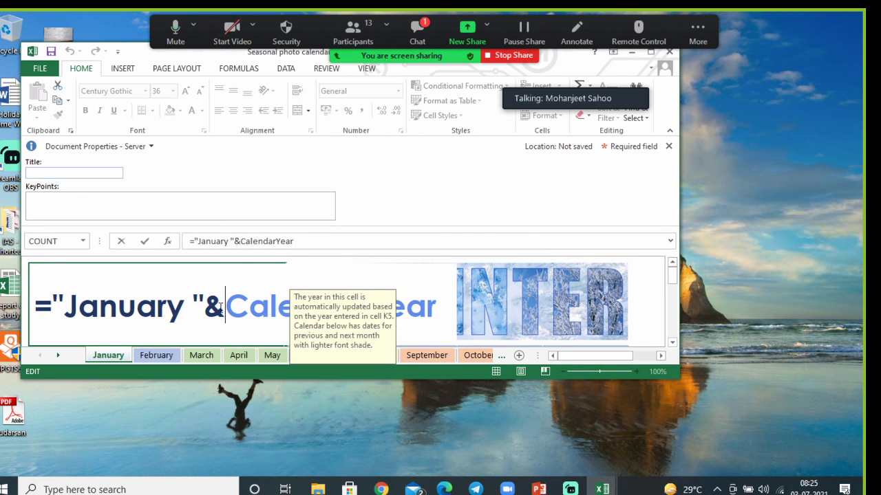
click(227, 311)
click(436, 310)
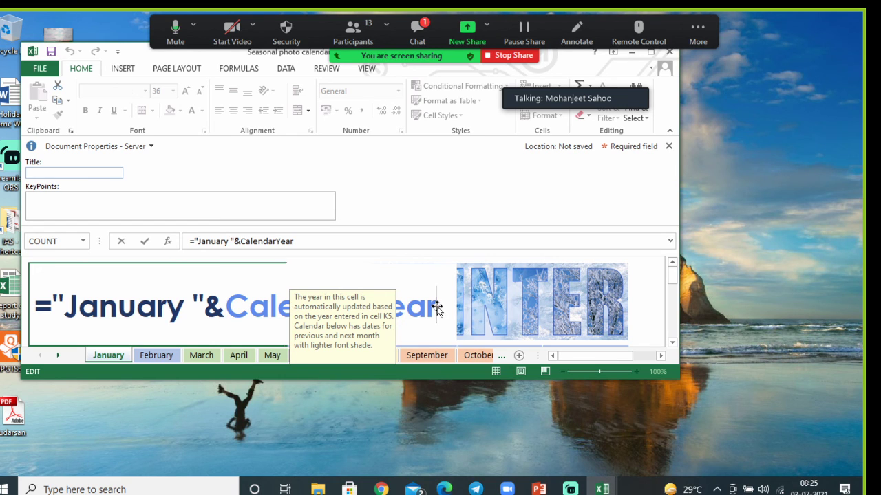
key(BackSpace)
key(BackSpace)
key(BackSpace)
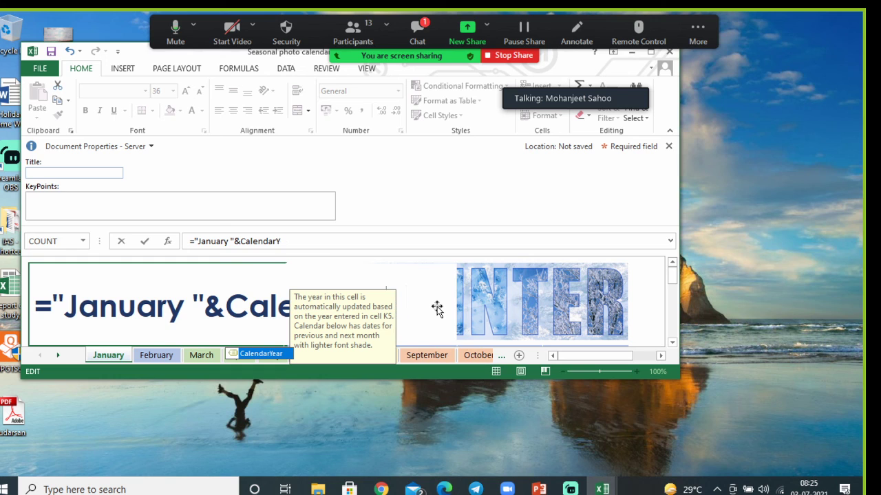
key(BackSpace)
key(BackSpace)
Return to the calendar workbook and scroll down to the lower date rows
click(735, 260)
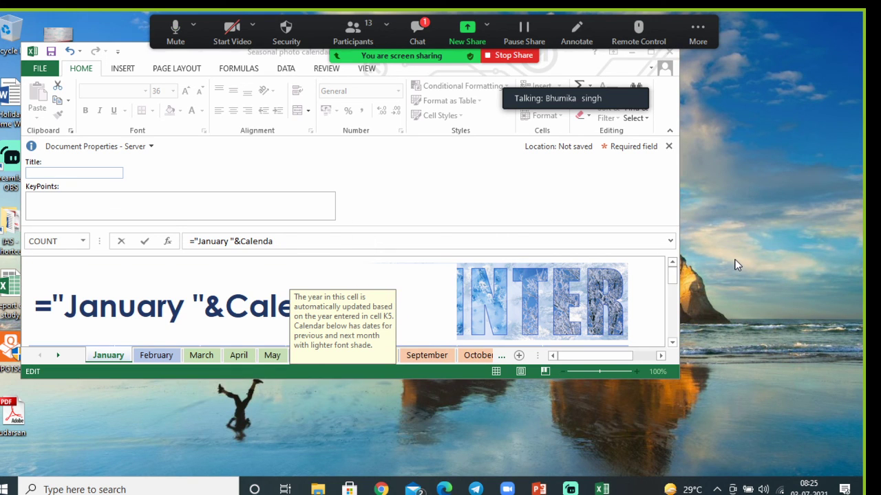
click(676, 278)
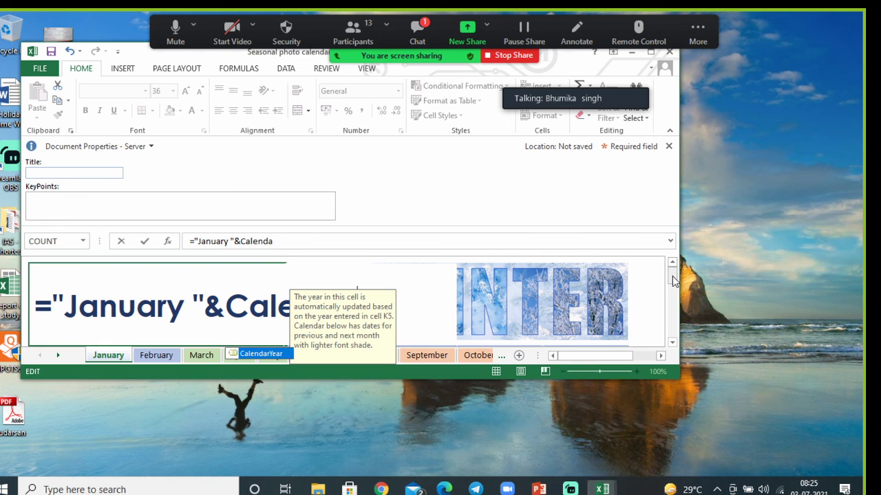
click(673, 341)
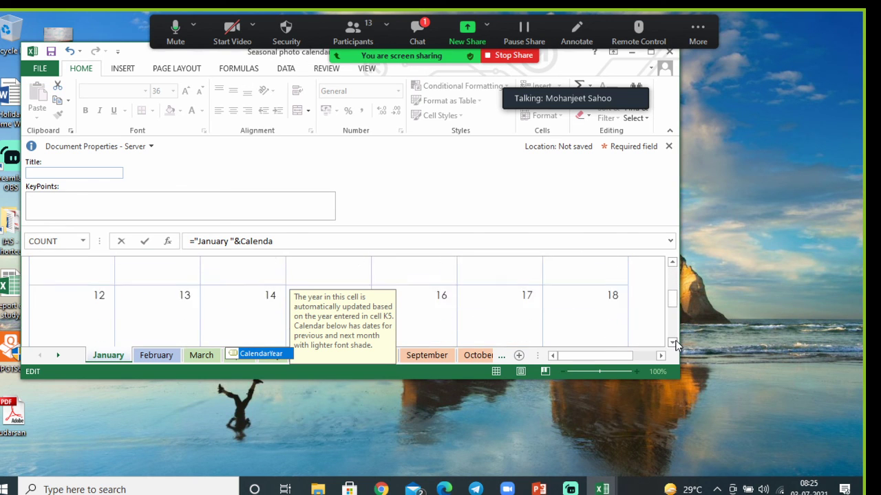
scroll(676, 346, down, 2)
scroll(675, 347, down, 2)
scroll(675, 346, down, 2)
scroll(676, 346, down, 2)
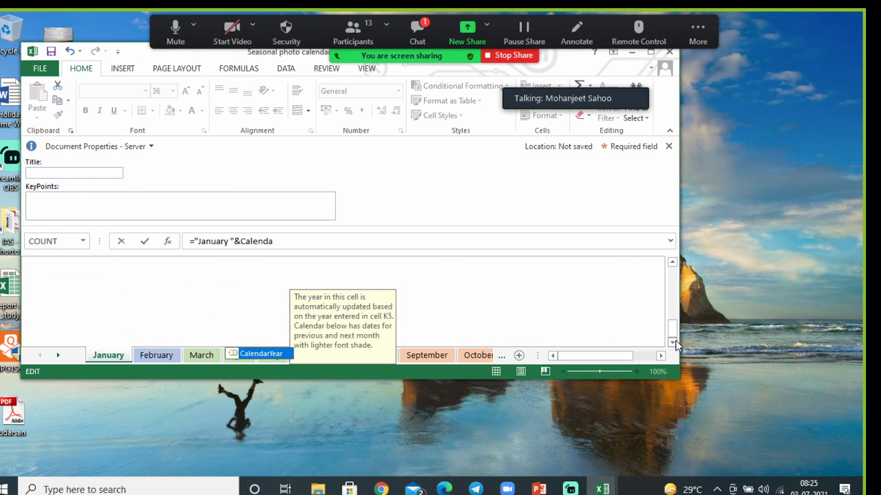
Flip through the February, March and April month sheets of the photo calendar
click(156, 355)
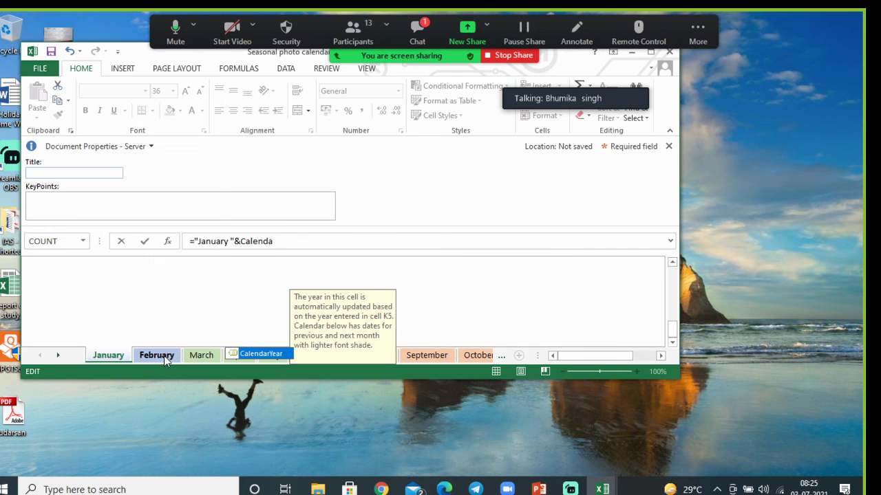
click(208, 355)
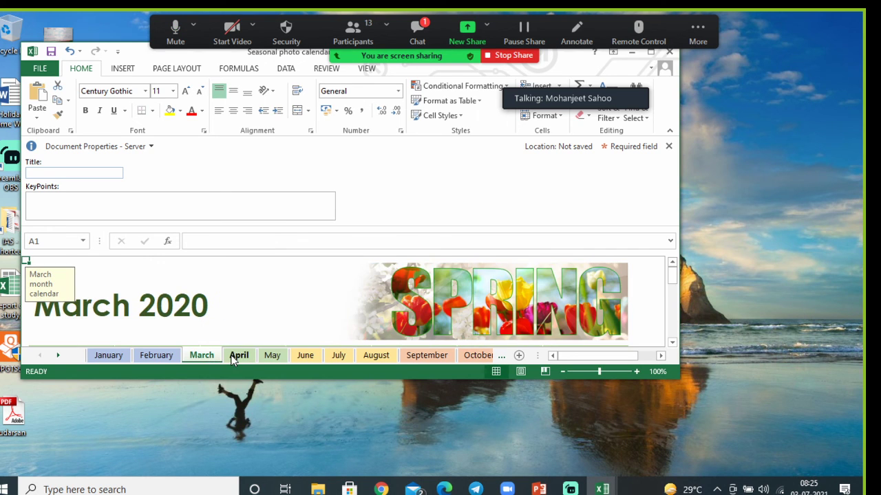
click(234, 357)
click(196, 356)
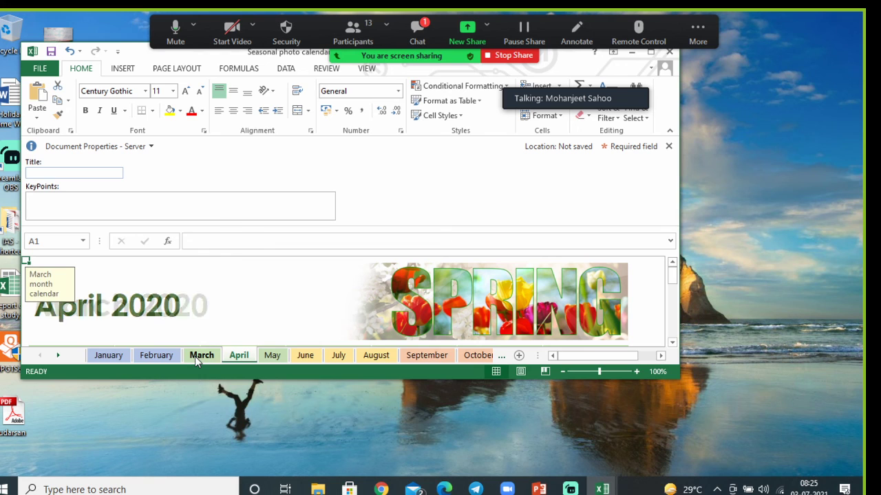
click(235, 357)
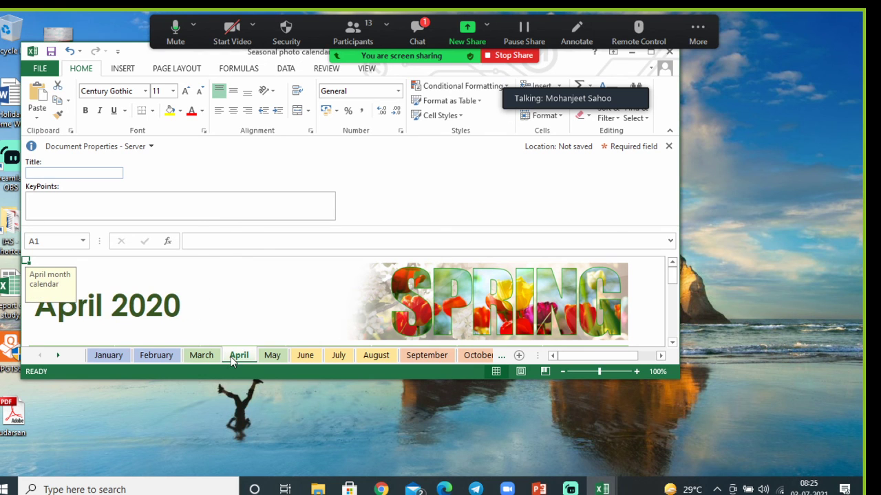
Continue through May, June, July, August and September to the October 2020 sheet
click(273, 356)
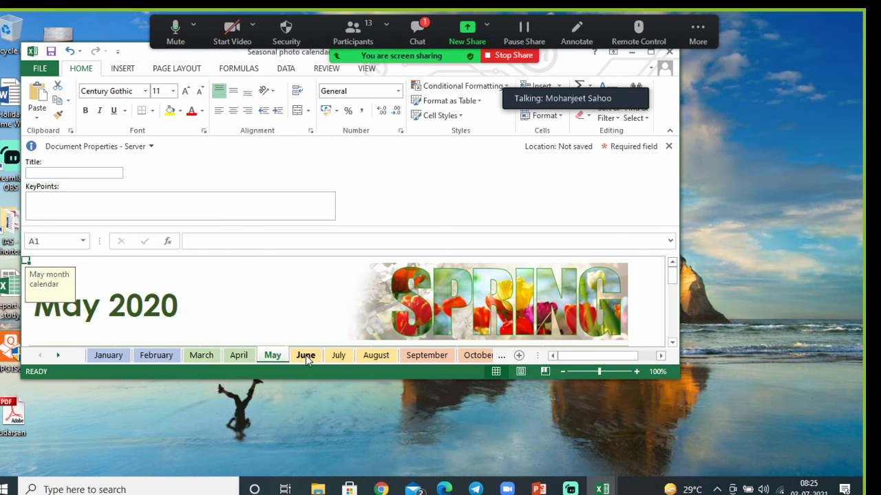
click(306, 356)
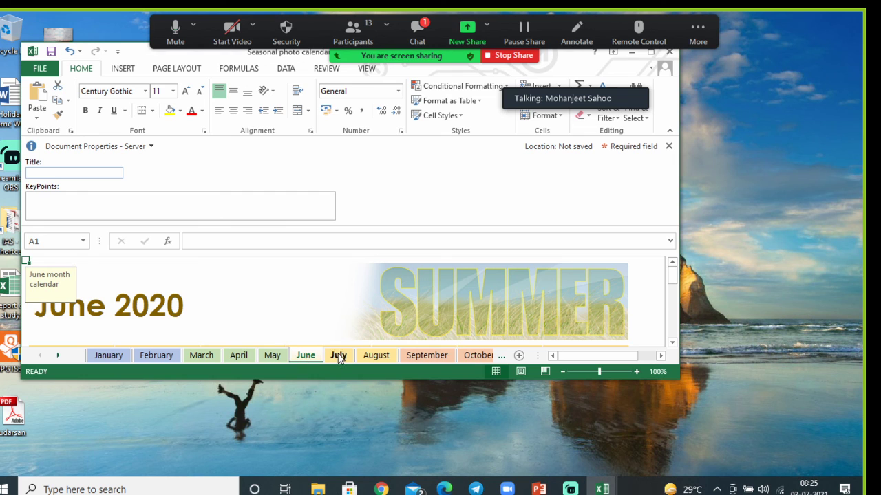
click(337, 356)
click(371, 356)
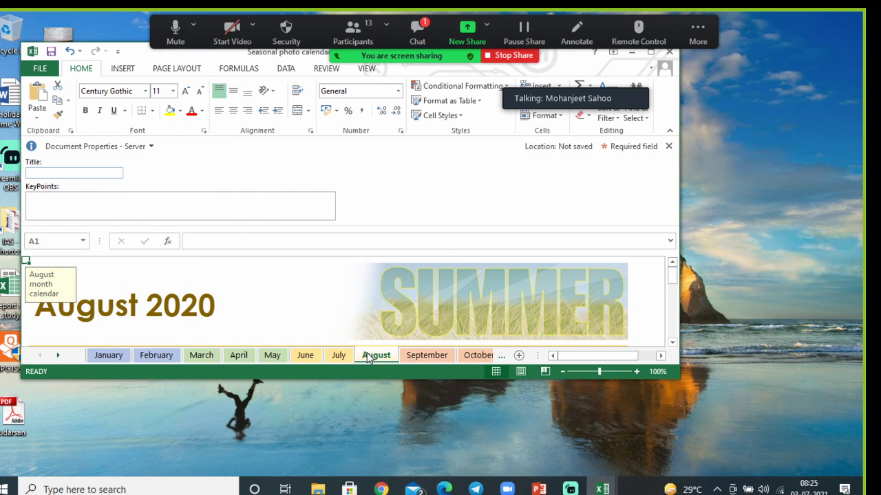
click(410, 357)
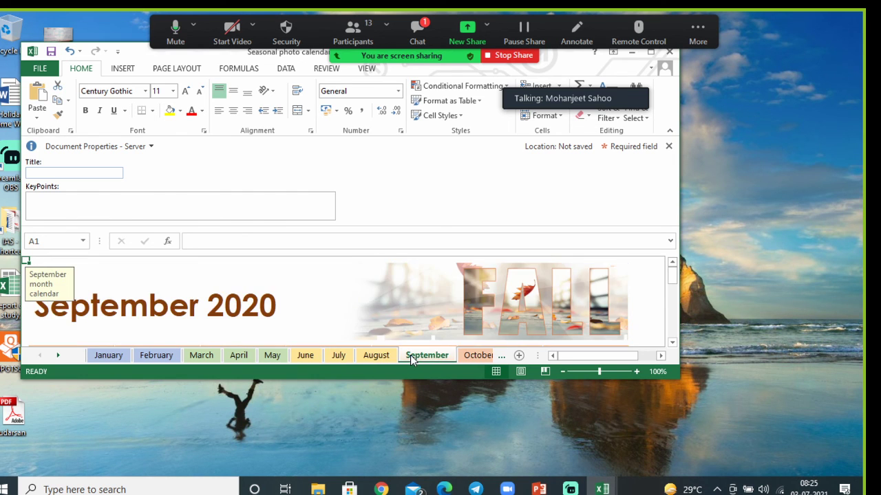
click(480, 358)
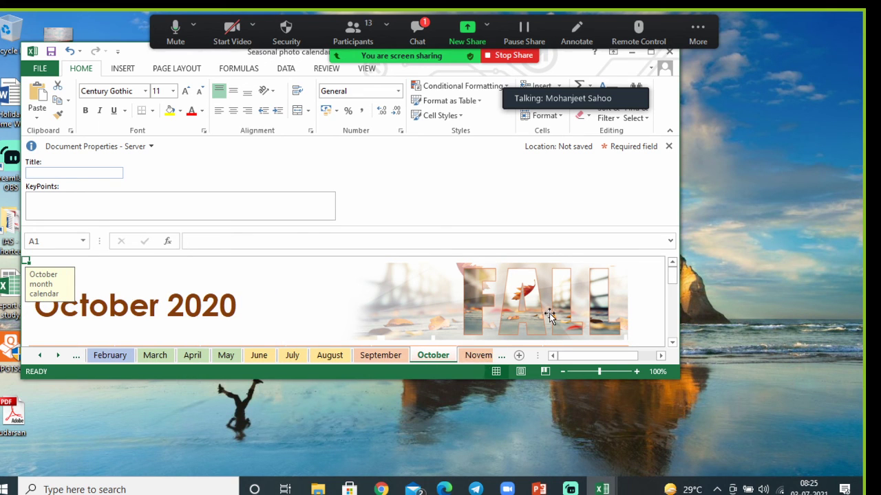
mouse_move(575, 98)
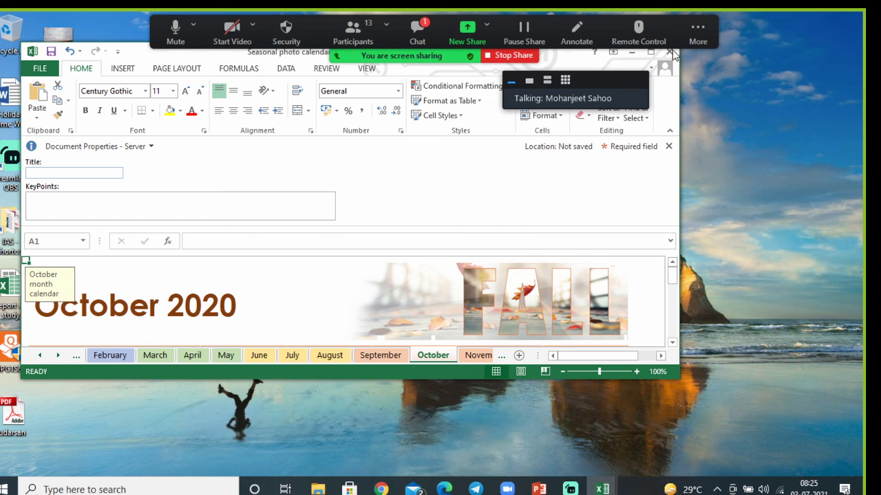
click(671, 49)
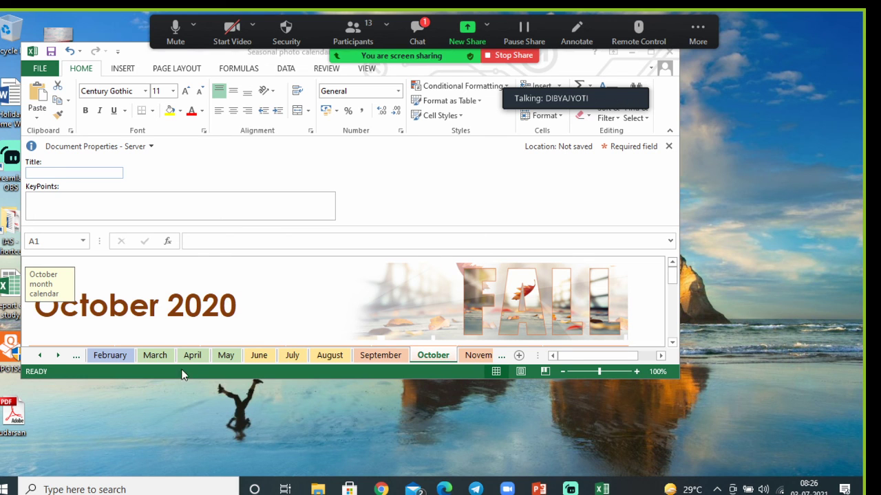
Launch Excel 2013 from the Microsoft Office 2013 group in the Start menu
click(4, 490)
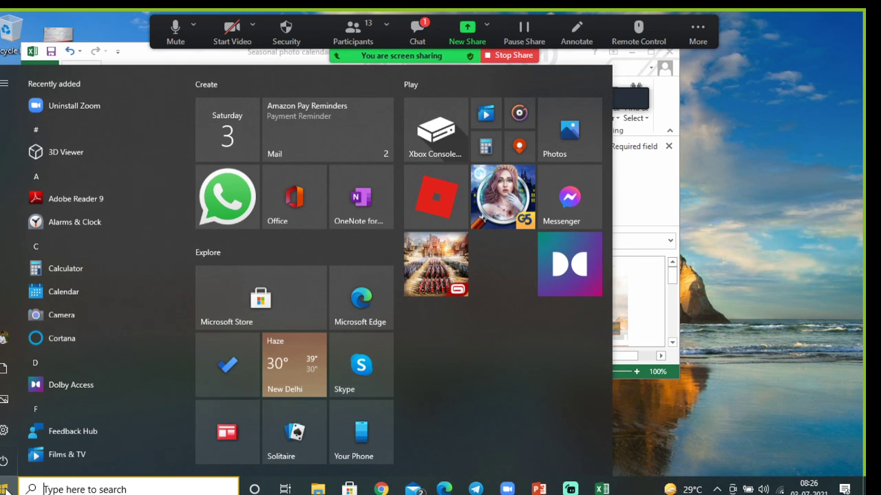
drag(187, 147, 196, 260)
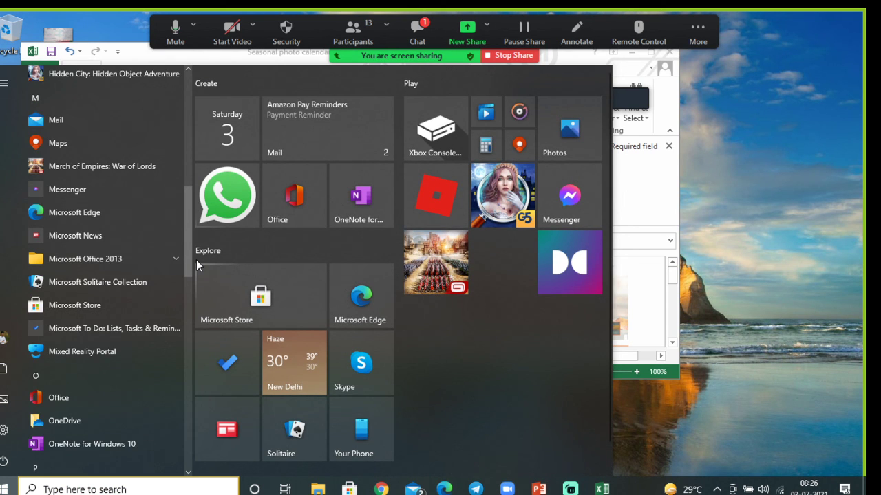
click(85, 258)
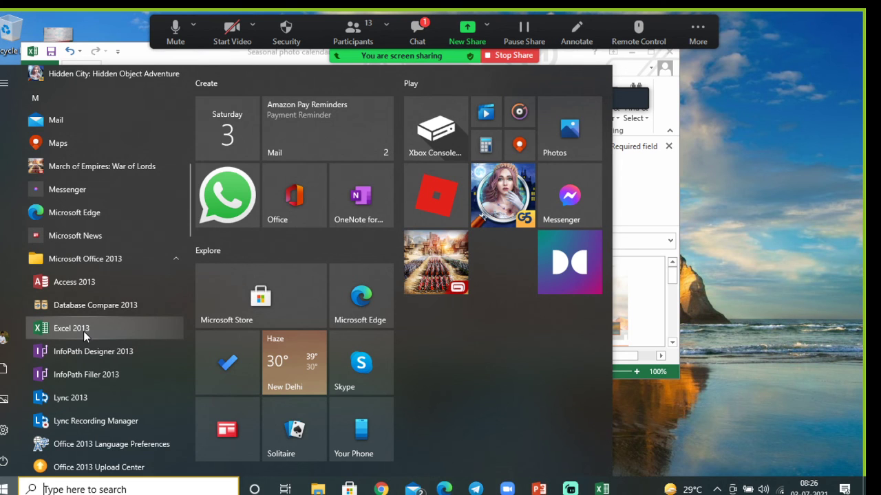
click(84, 331)
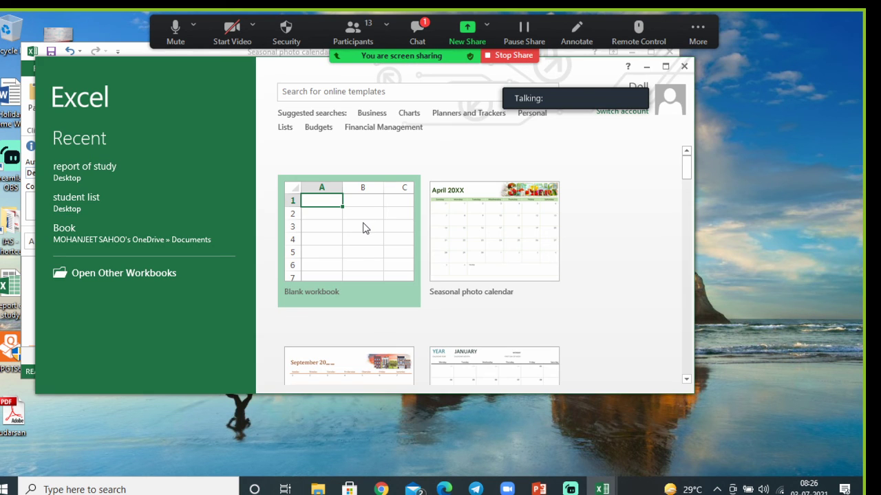
Create the blank workbook Book5 and maximize its window, selecting cell D4
click(365, 228)
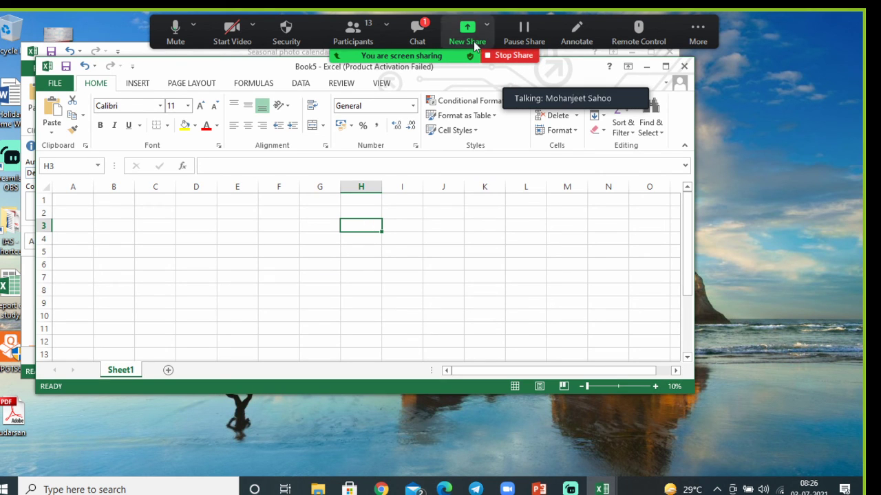
click(666, 66)
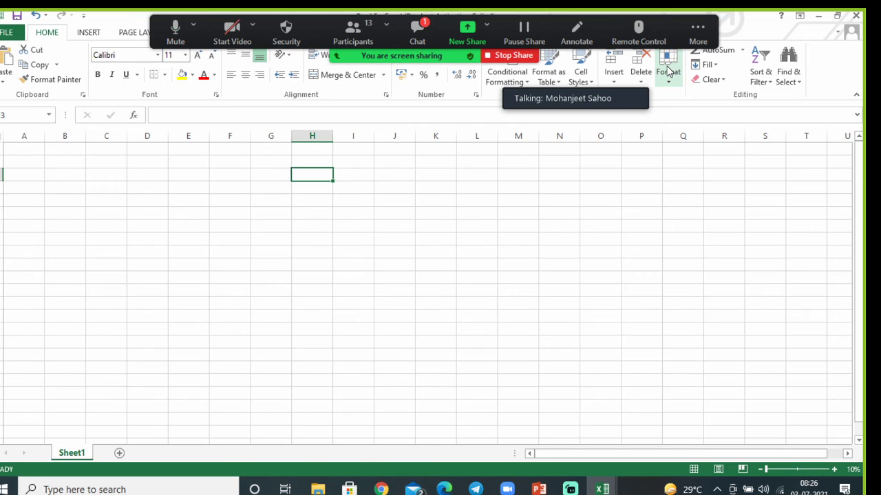
click(149, 188)
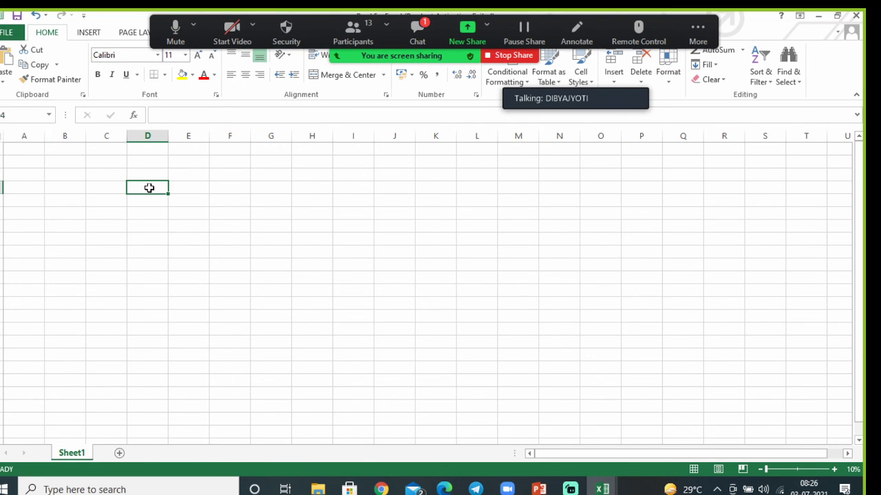
click(49, 116)
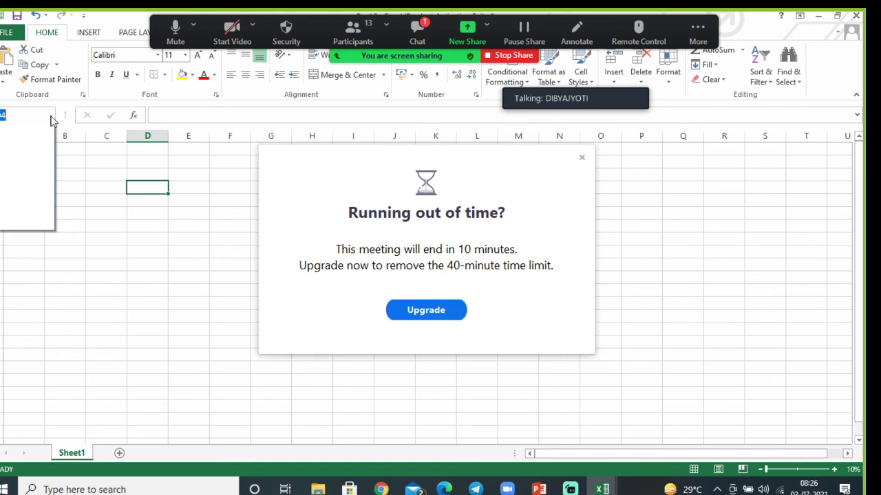
Select cells A2, C2, B4, C6, B6, D5 and A1, then close Zoom's 'Running out of time?' warning
click(86, 206)
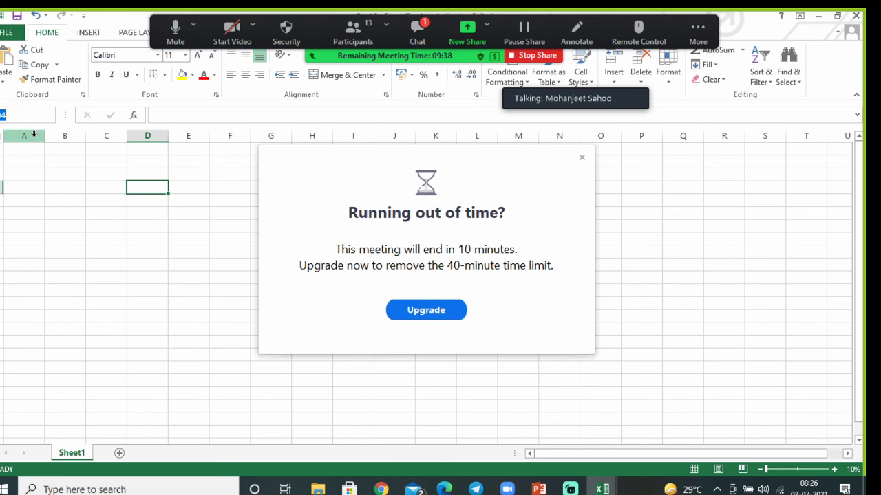
click(30, 166)
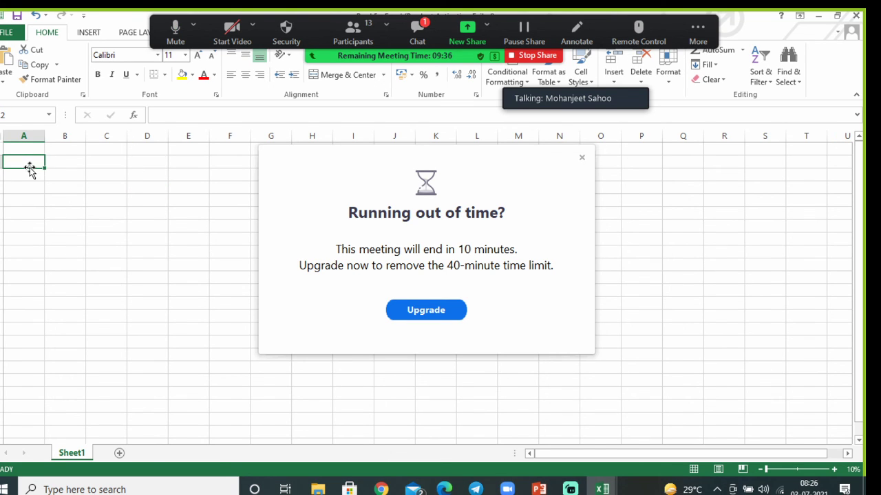
click(109, 164)
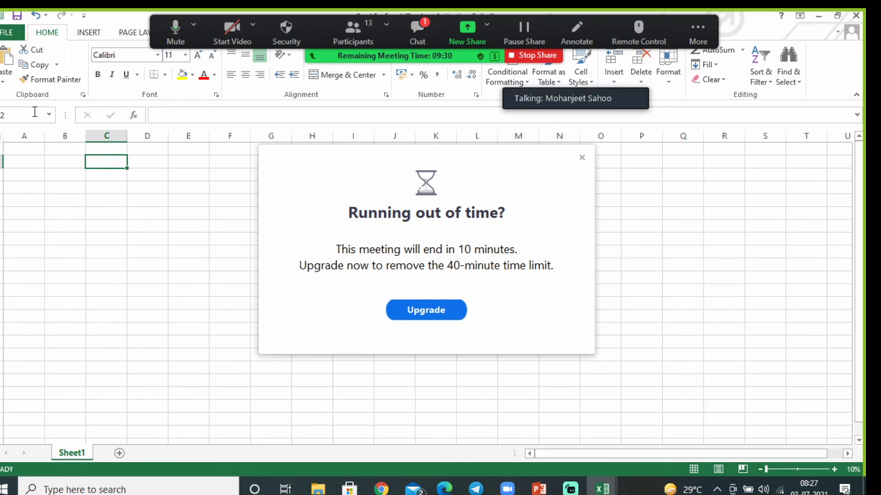
click(67, 188)
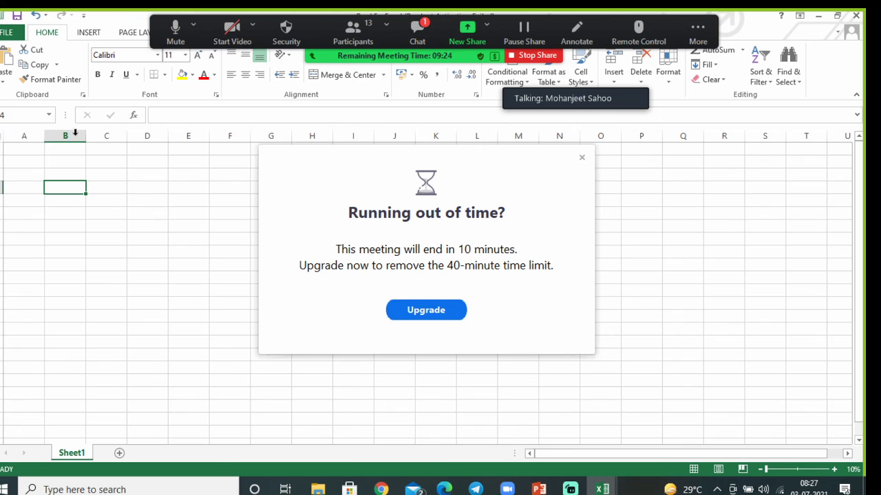
click(108, 211)
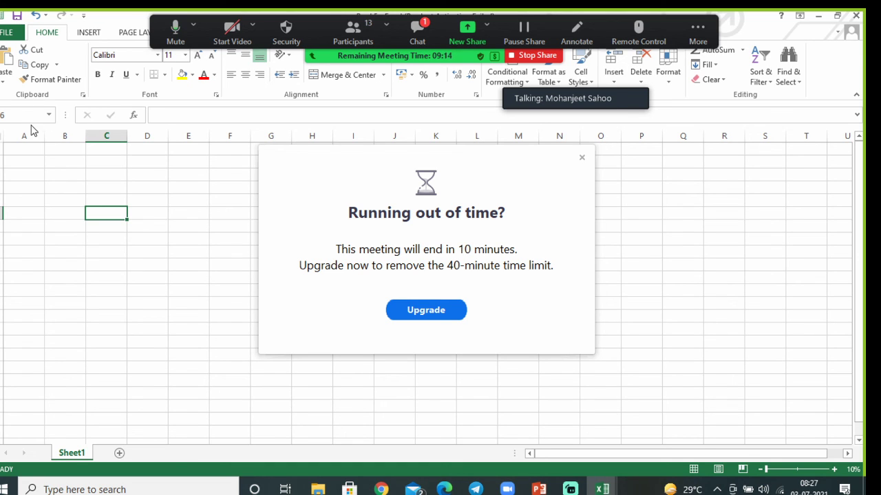
click(57, 216)
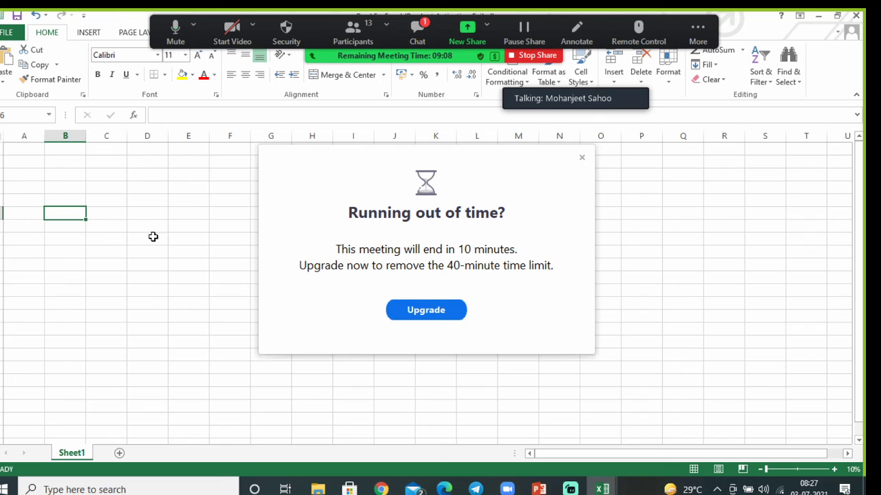
click(155, 201)
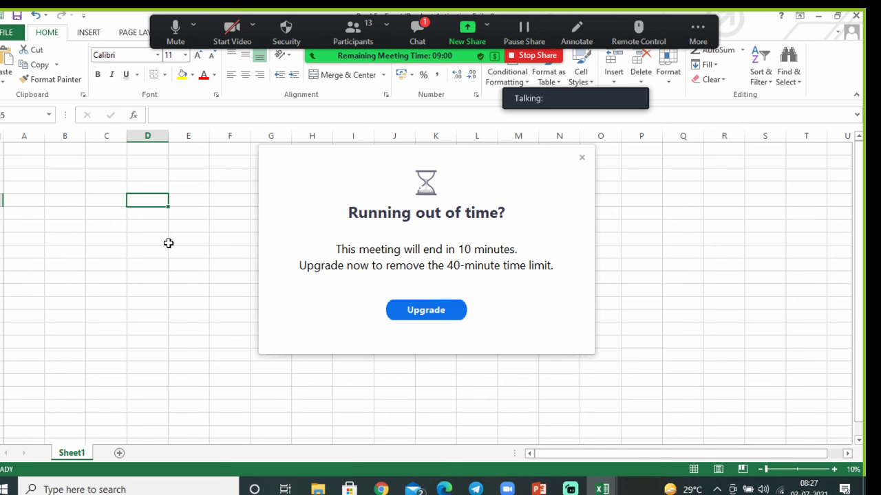
click(22, 146)
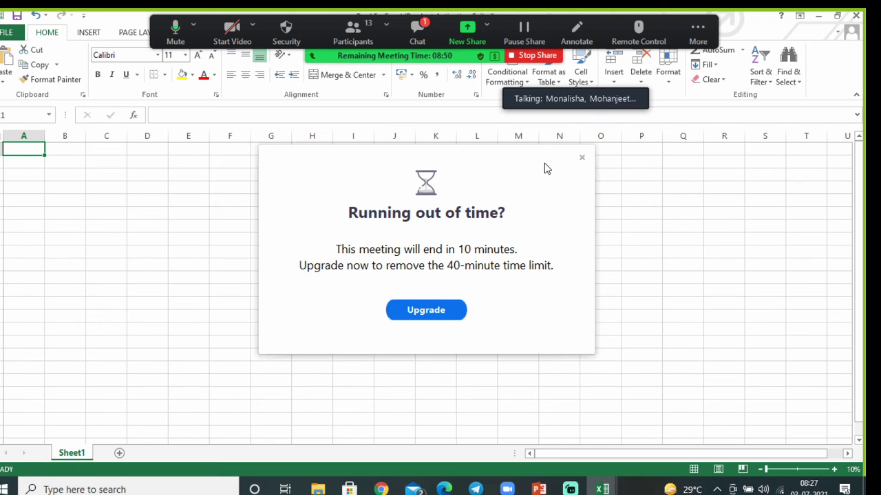
click(582, 159)
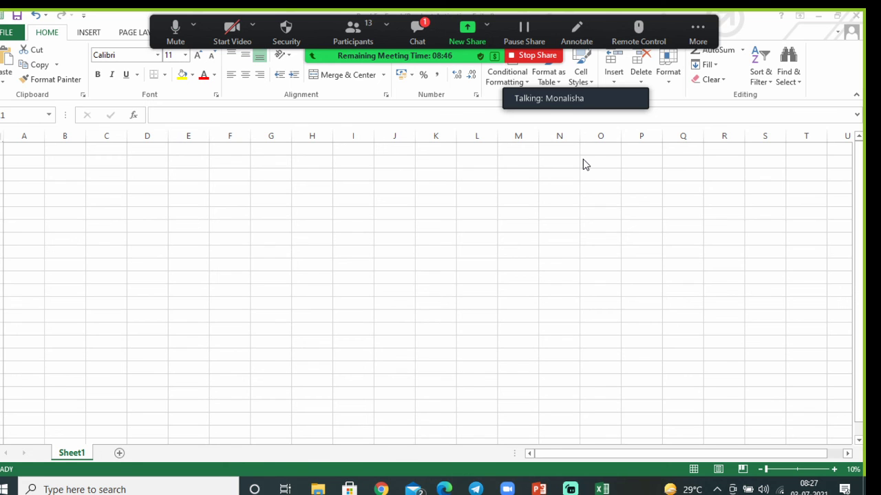
Stop the Zoom screen share, end the meeting, and bring Streamlabs OBS forward
click(532, 55)
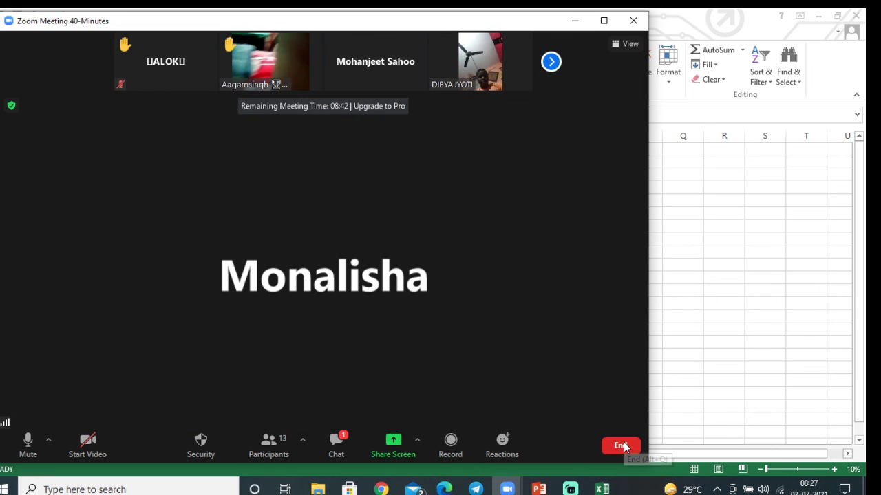
click(621, 444)
click(582, 383)
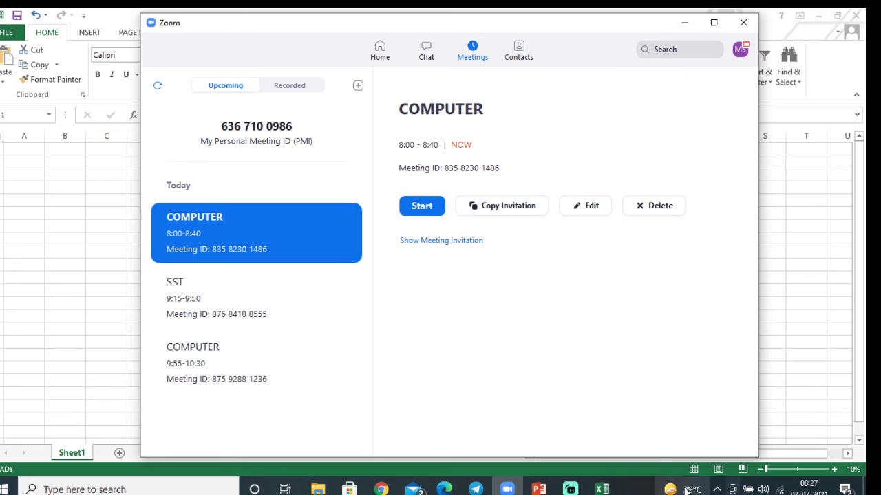
click(571, 490)
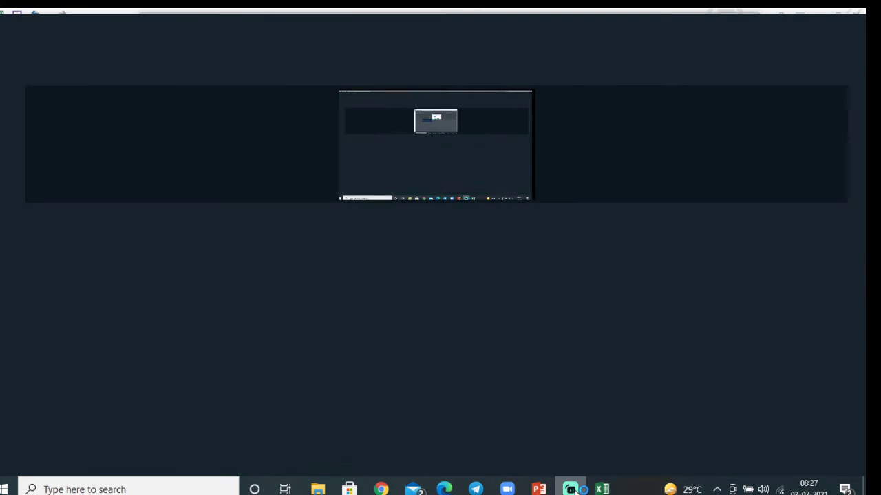